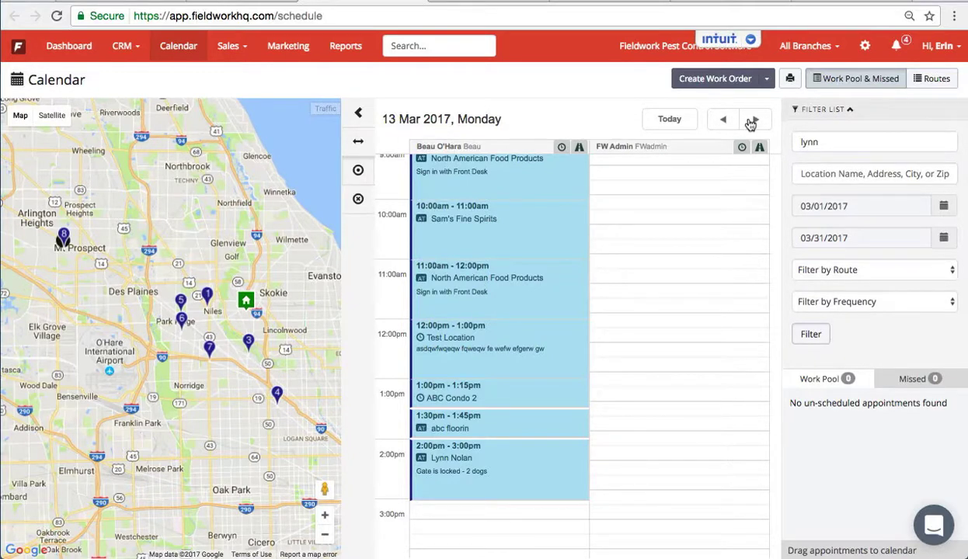
- Jump the calendar to today, Friday 10 Mar 2017, and scroll the day view to the afternoon
{"action": "left_click", "coordinate": [672, 121]}
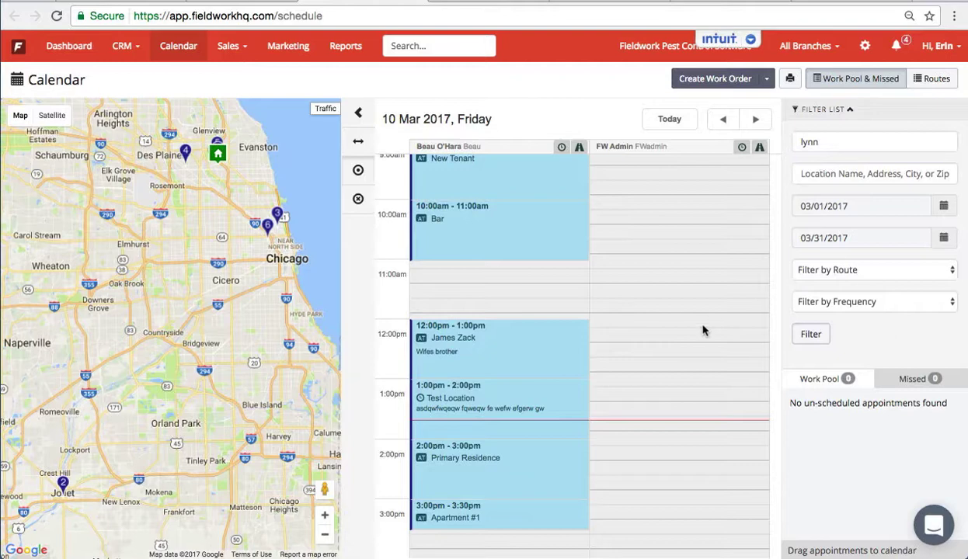
{"action": "scroll", "coordinate": [703, 331], "scroll_direction": "down", "scroll_amount": 3}
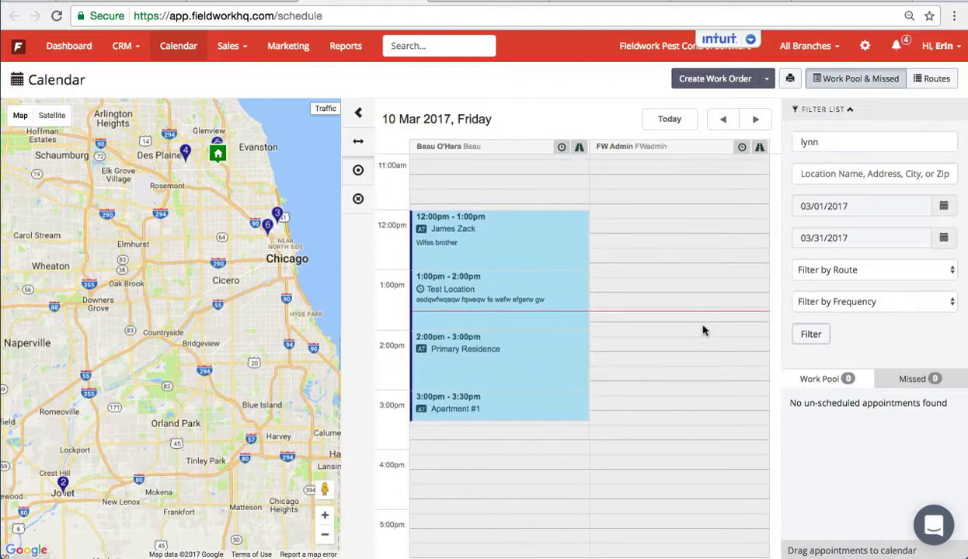
- Start a new work order and add a new organization customer named Retail Store
{"action": "left_click", "coordinate": [711, 80]}
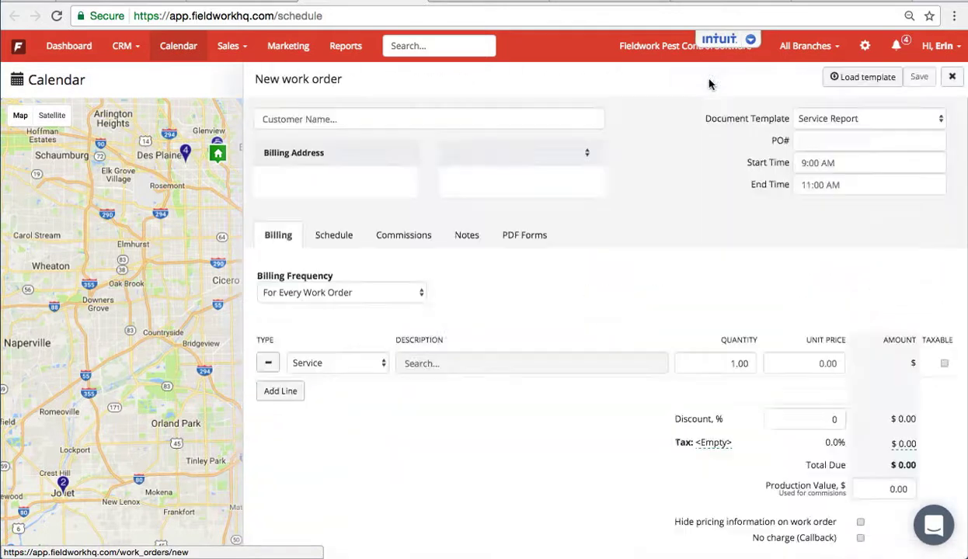
{"action": "left_click", "coordinate": [539, 119]}
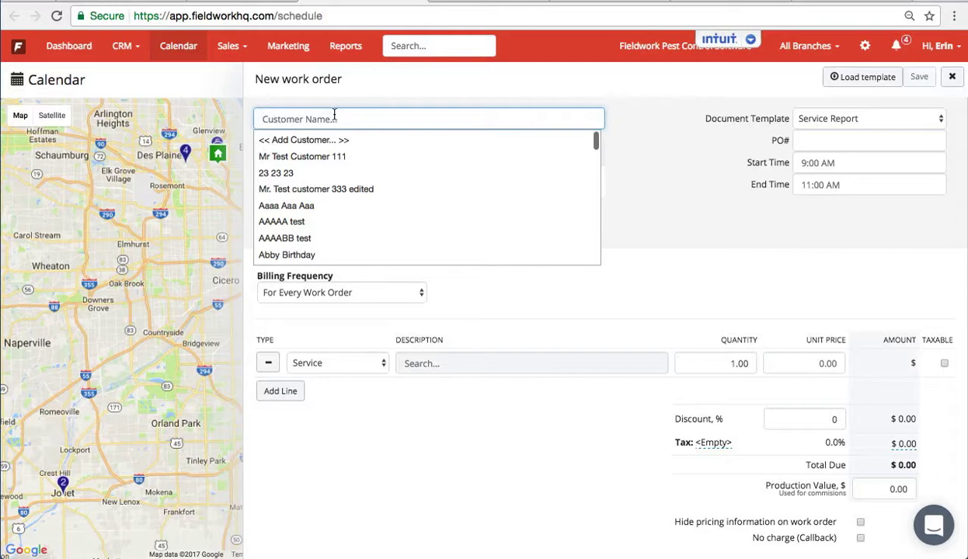
{"action": "left_click", "coordinate": [326, 140]}
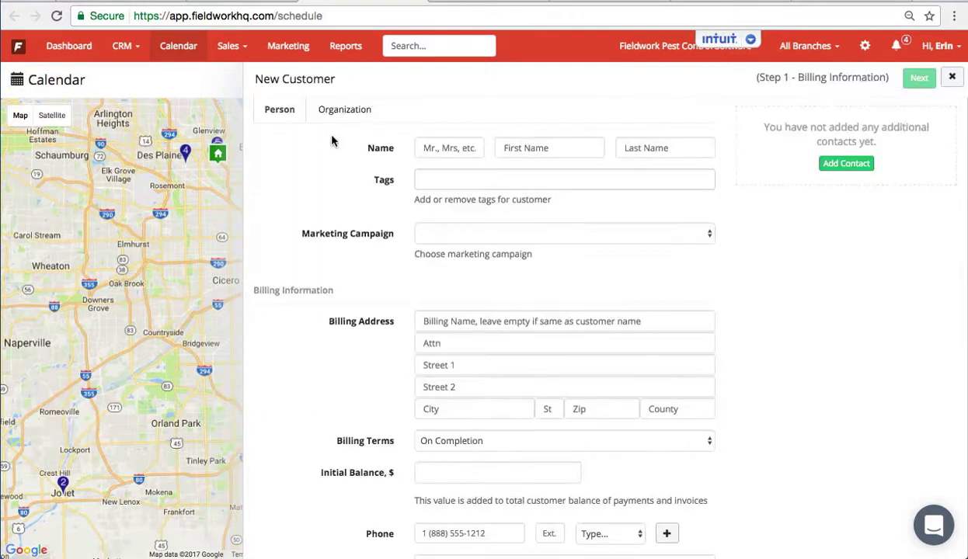
{"action": "left_click", "coordinate": [344, 112]}
{"action": "left_click", "coordinate": [425, 148]}
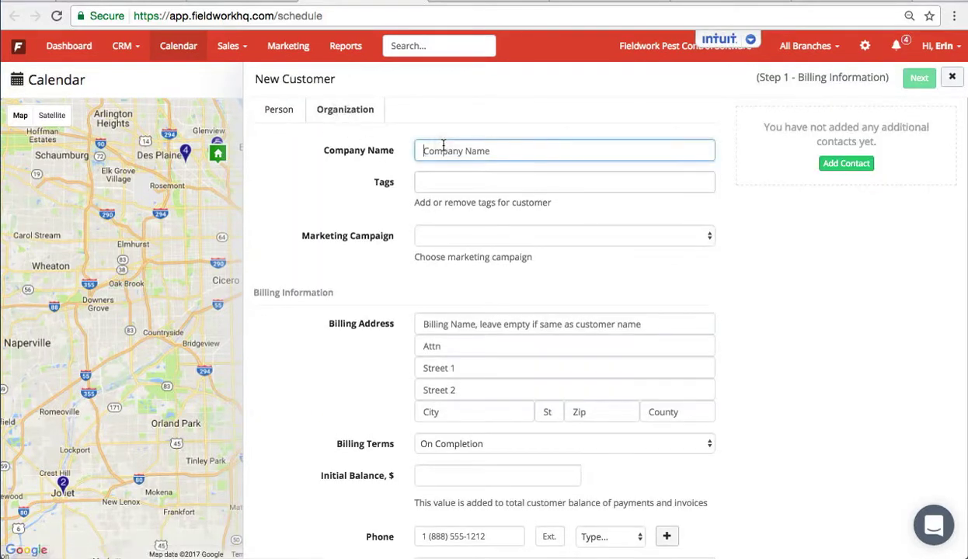
{"action": "type", "text": "Retail"}
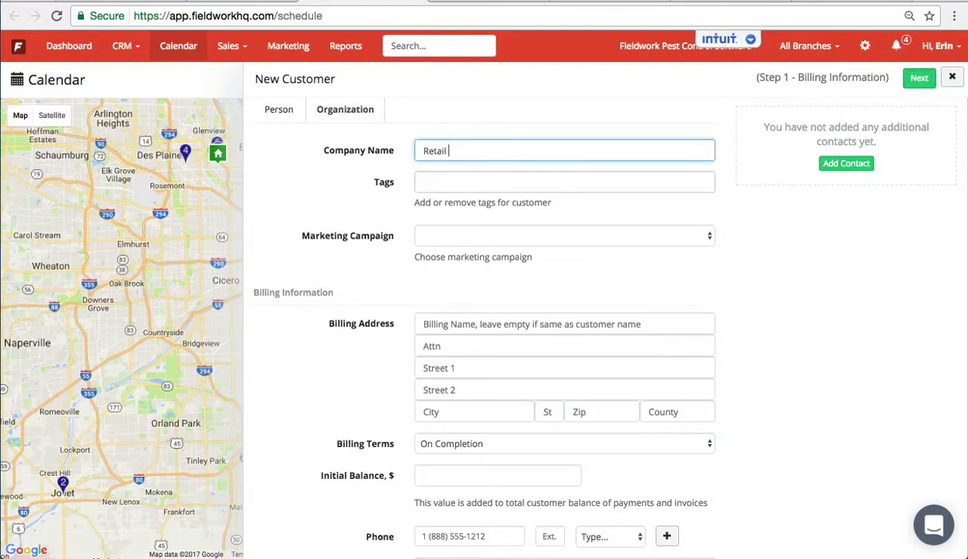
{"action": "type", "text": " Store"}
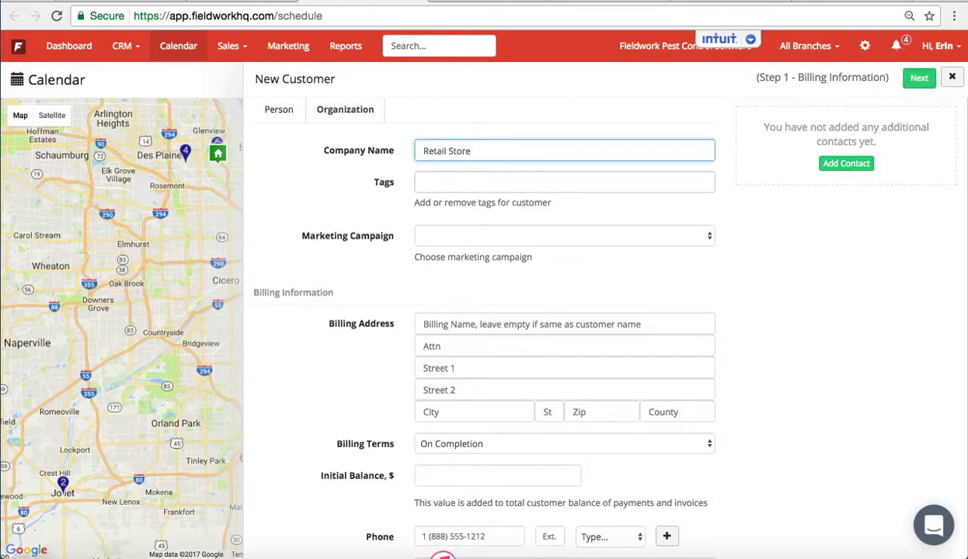
- Tag the customer Commercial and set the marketing campaign to Direct
{"action": "left_click", "coordinate": [435, 184]}
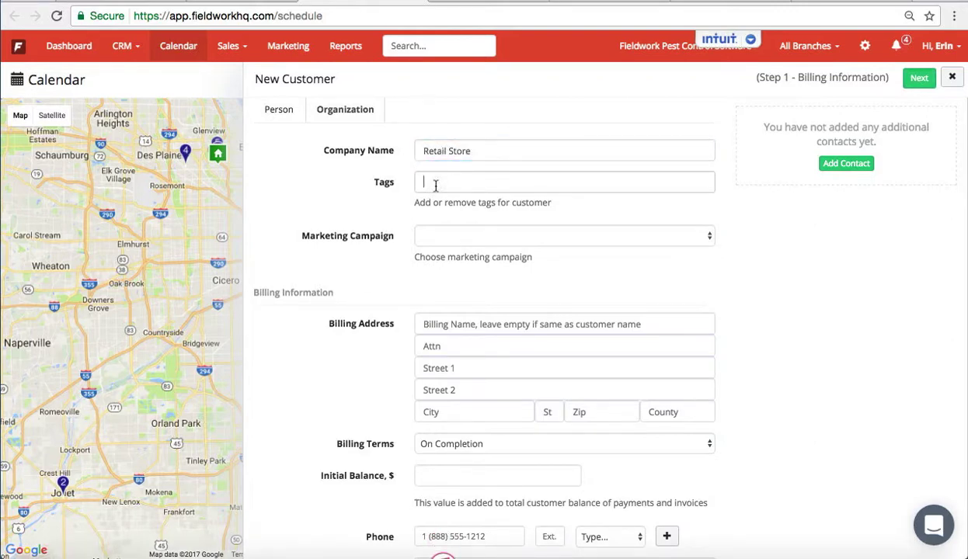
{"action": "type", "text": "c"}
{"action": "left_click", "coordinate": [447, 204]}
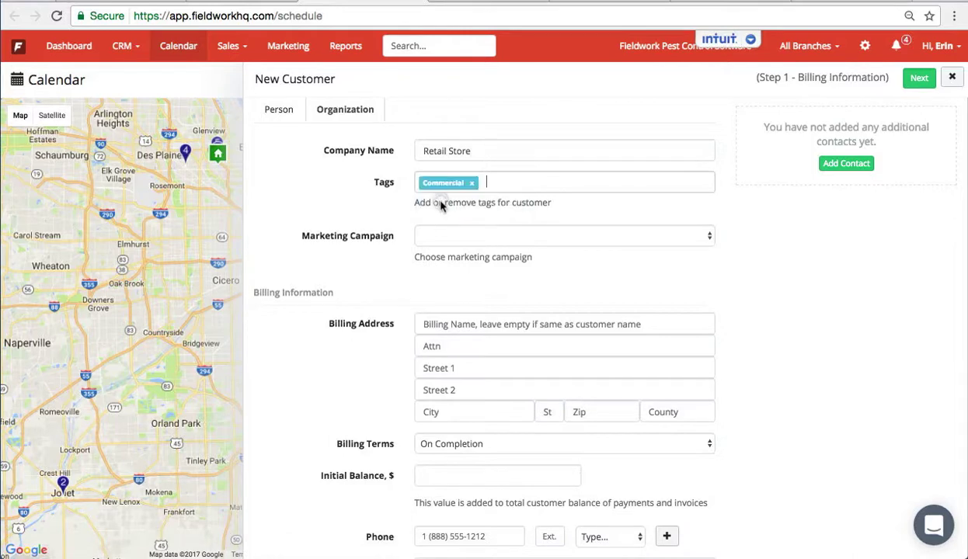
{"action": "left_click", "coordinate": [441, 235]}
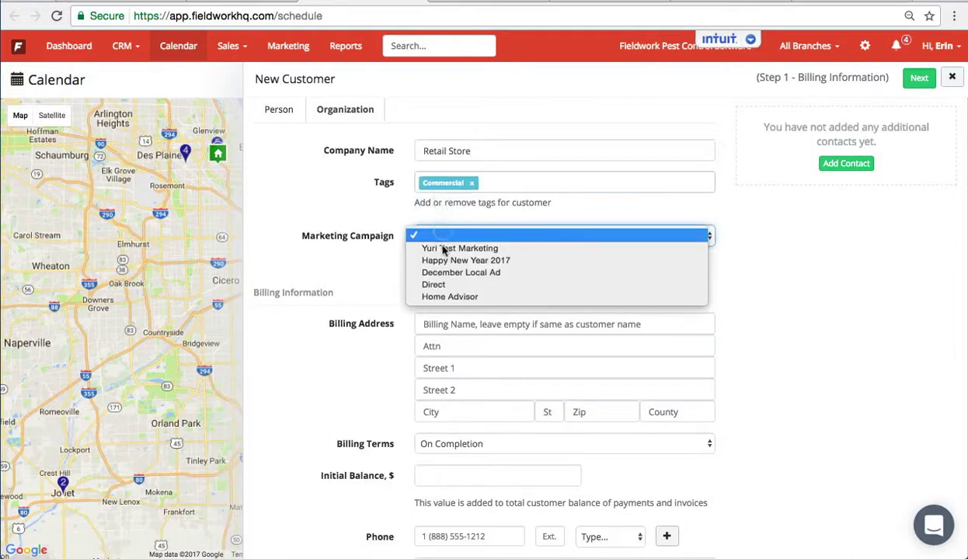
{"action": "left_click", "coordinate": [445, 285]}
- Fill the billing street address from the first suggestion, auto-completing city, state and zip
{"action": "left_click", "coordinate": [444, 368]}
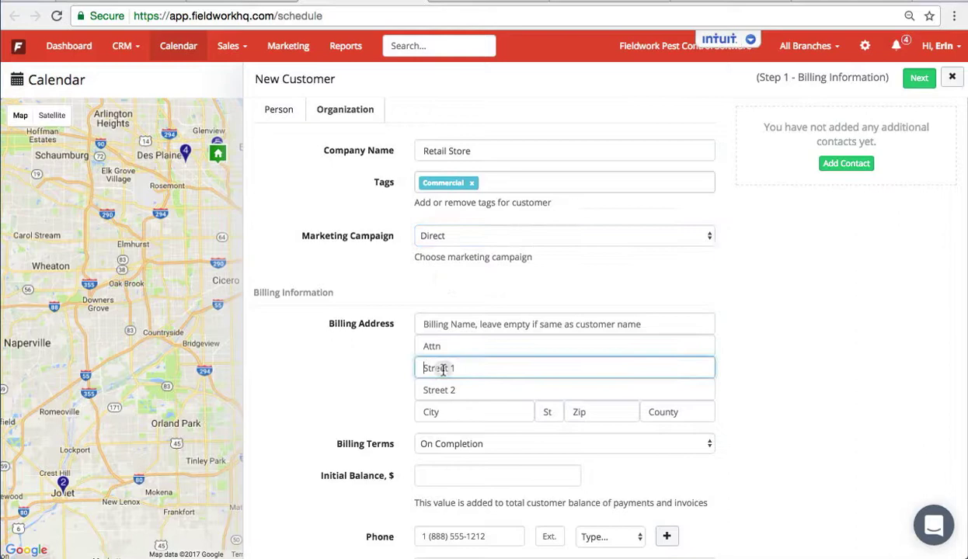
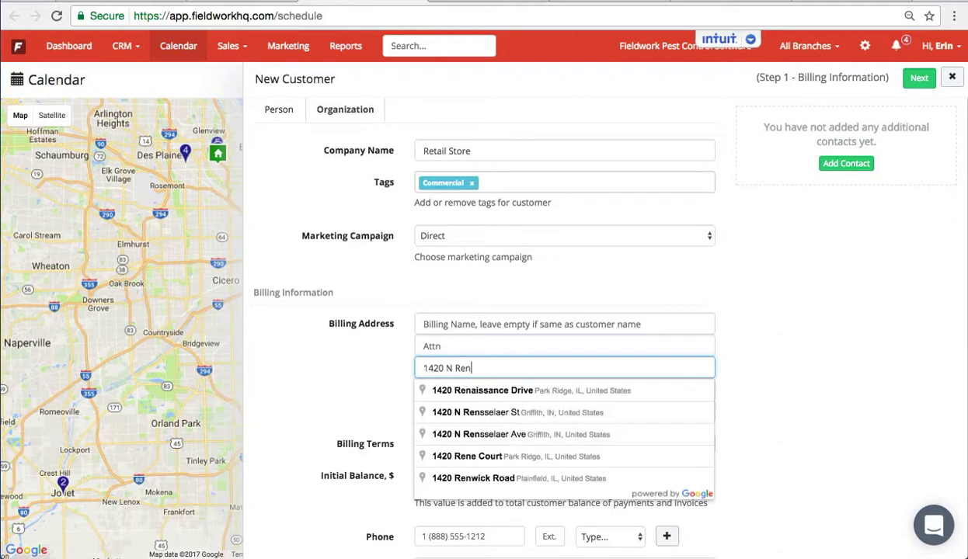
{"action": "key", "text": "Down"}
{"action": "key", "text": "Return"}
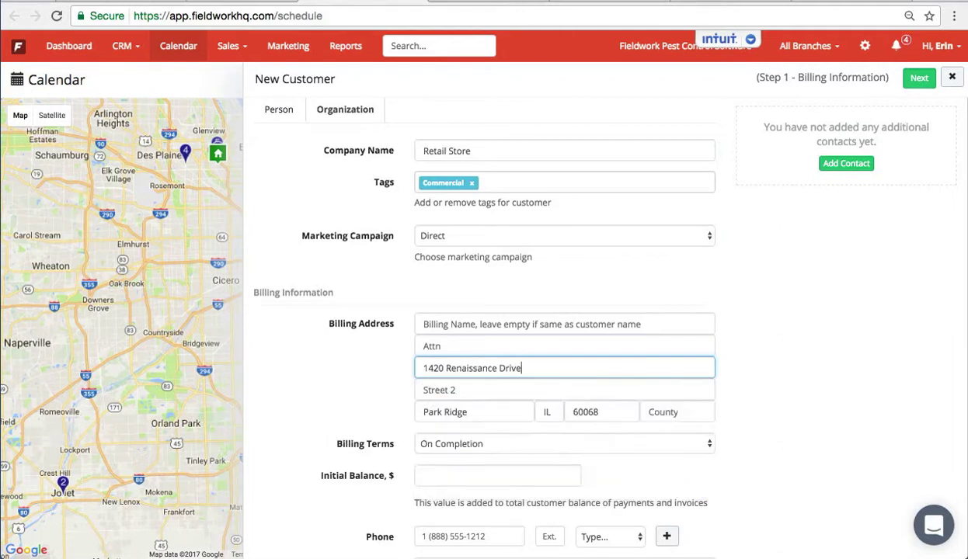
{"action": "left_click", "coordinate": [660, 409]}
- Set the county to Cook and add the customer's phone number as an Office number
{"action": "type", "text": "Co"}
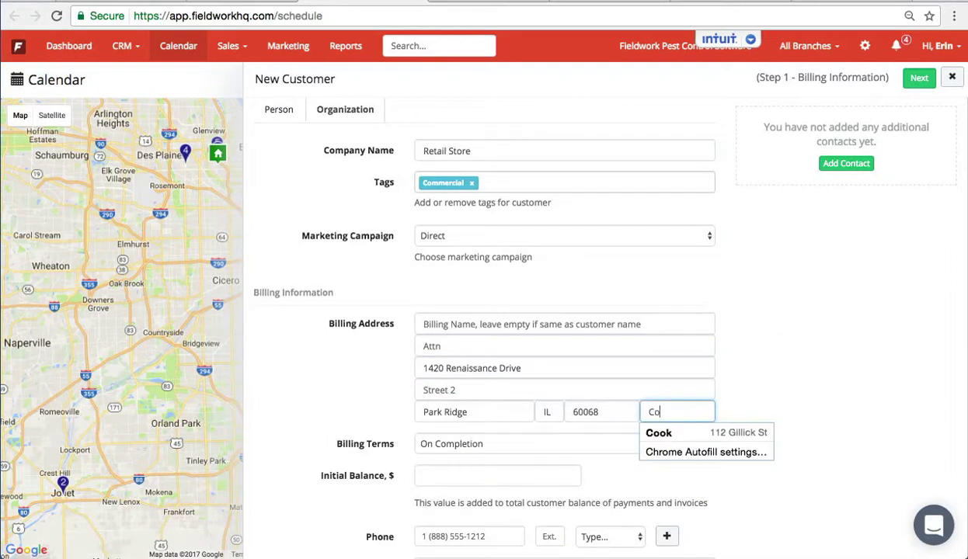
{"action": "type", "text": "ok"}
{"action": "left_click", "coordinate": [746, 381]}
{"action": "scroll", "coordinate": [726, 384], "scroll_direction": "down", "scroll_amount": 3}
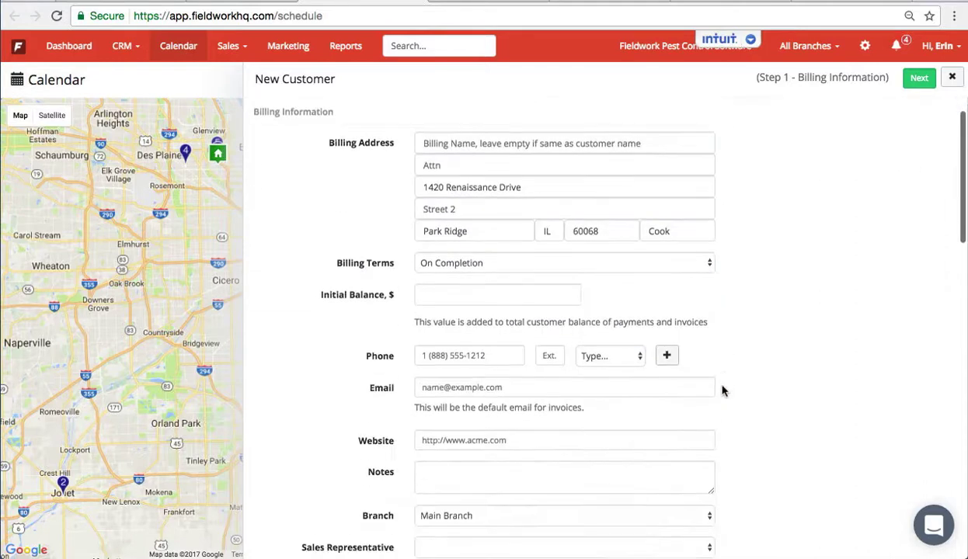
{"action": "left_click", "coordinate": [475, 356]}
{"action": "type", "text": "55"}
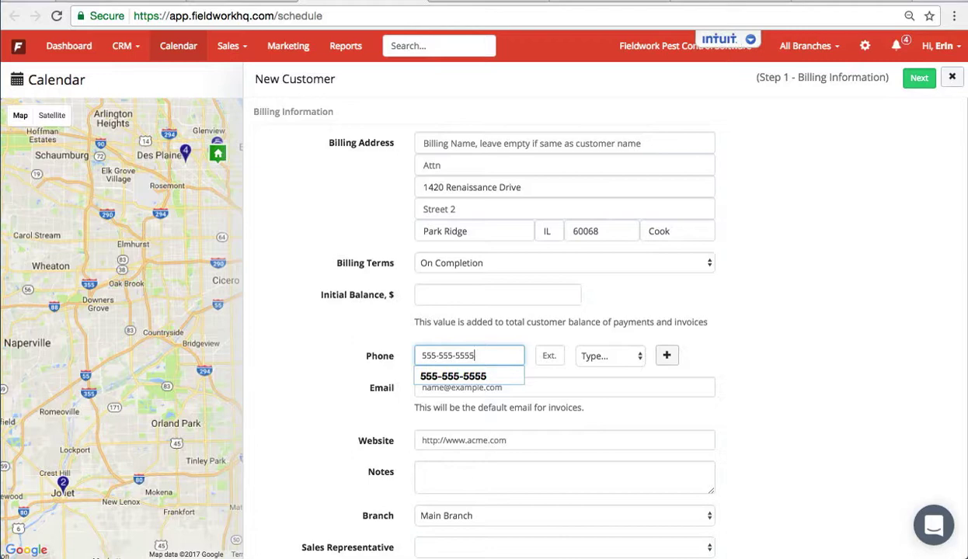
{"action": "type", "text": "5-555-5555"}
{"action": "left_click", "coordinate": [589, 358]}
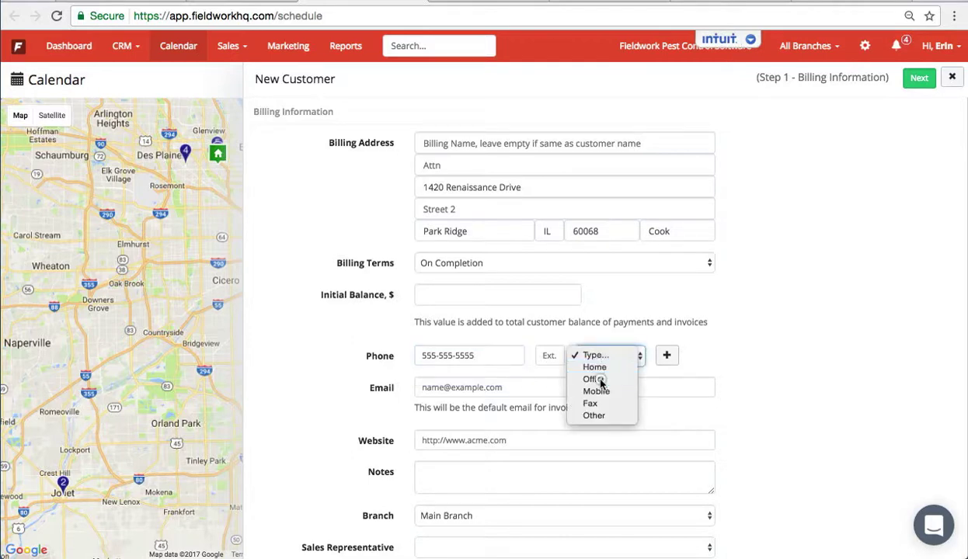
{"action": "left_click", "coordinate": [600, 381]}
{"action": "left_click", "coordinate": [605, 362]}
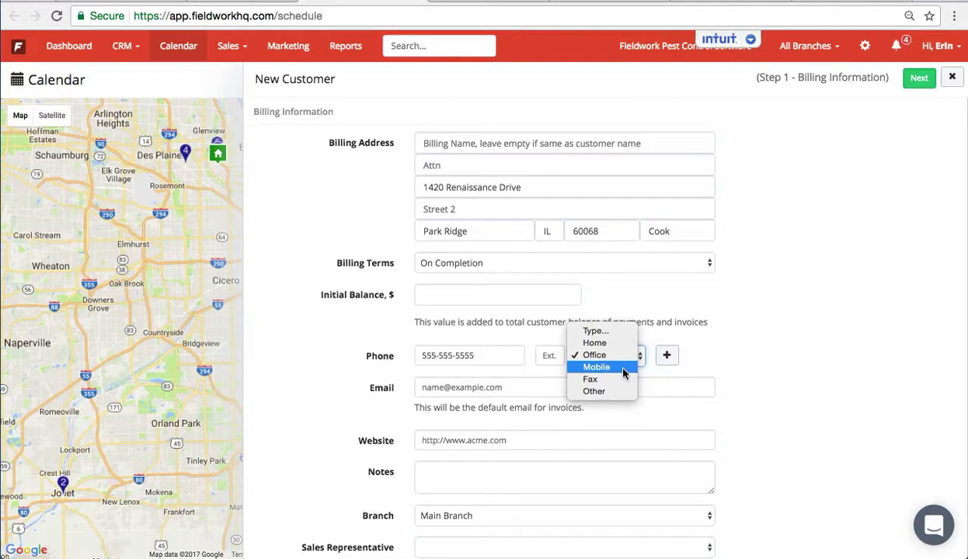
{"action": "left_click", "coordinate": [623, 374]}
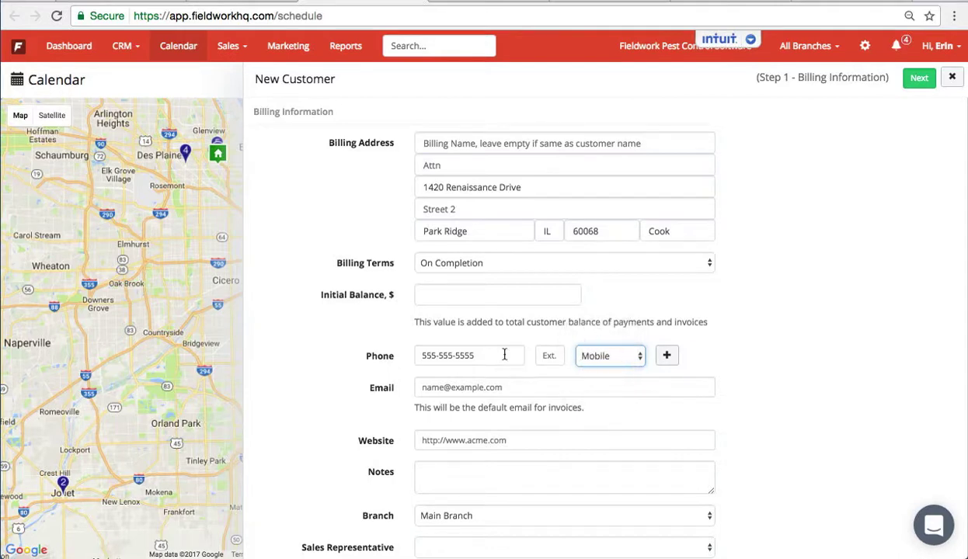
{"action": "left_click", "coordinate": [597, 363]}
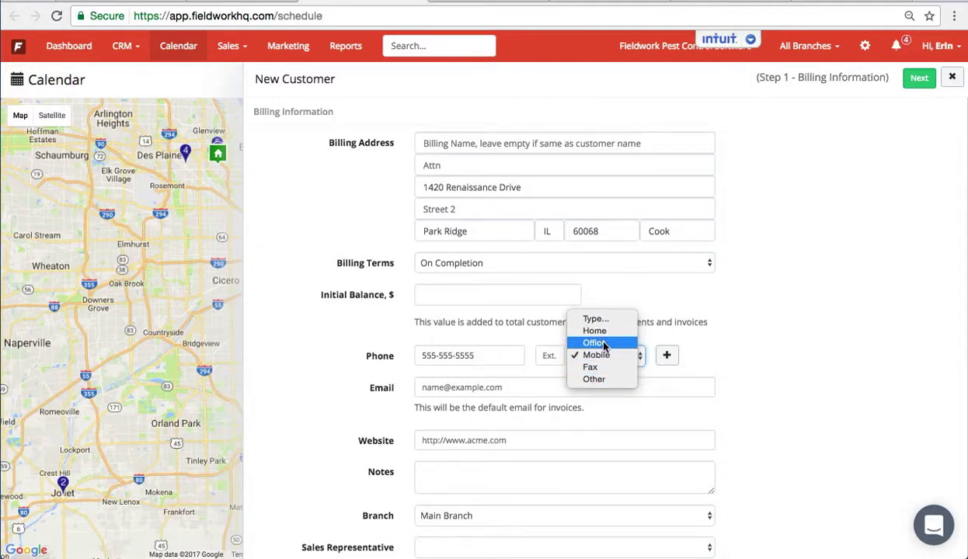
{"action": "left_click", "coordinate": [603, 344]}
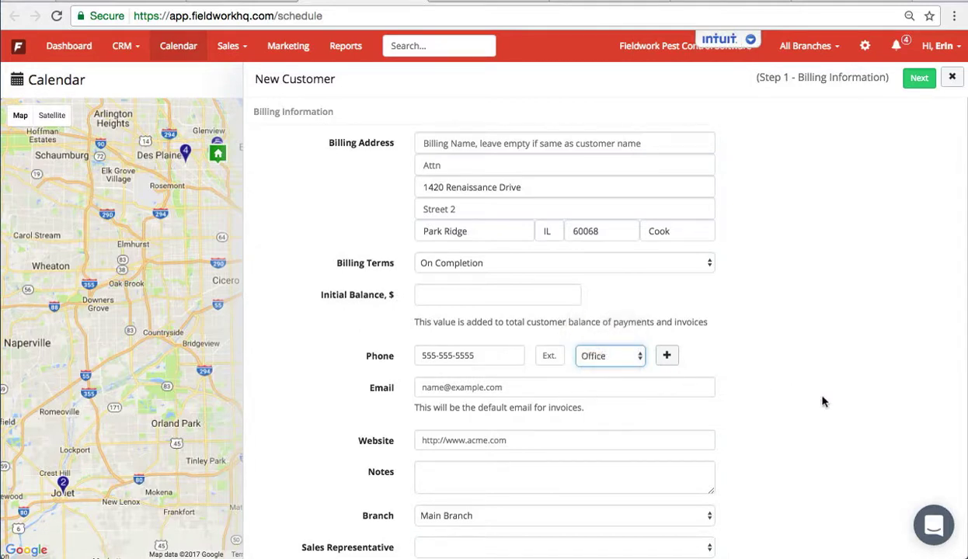
- Fill in the contact e-mail from the saved address suggestion
{"action": "left_click", "coordinate": [644, 387]}
{"action": "type", "text": "erin"}
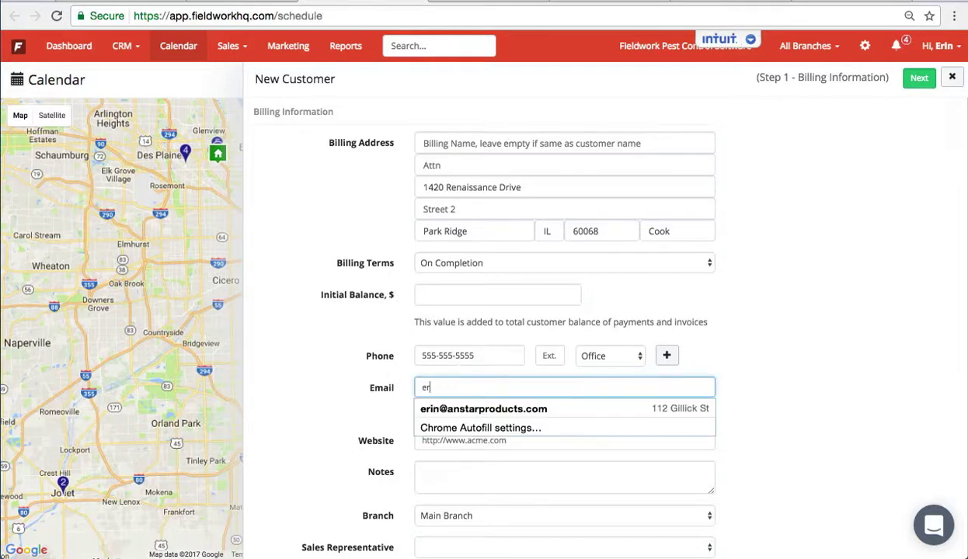
{"action": "key", "text": "BackSpace"}
{"action": "key", "text": "BackSpace"}
{"action": "key", "text": "BackSpace"}
{"action": "key", "text": "Down"}
{"action": "key", "text": "Return"}
- Set the referral source to Yelp
{"action": "scroll", "coordinate": [859, 412], "scroll_direction": "down", "scroll_amount": 5}
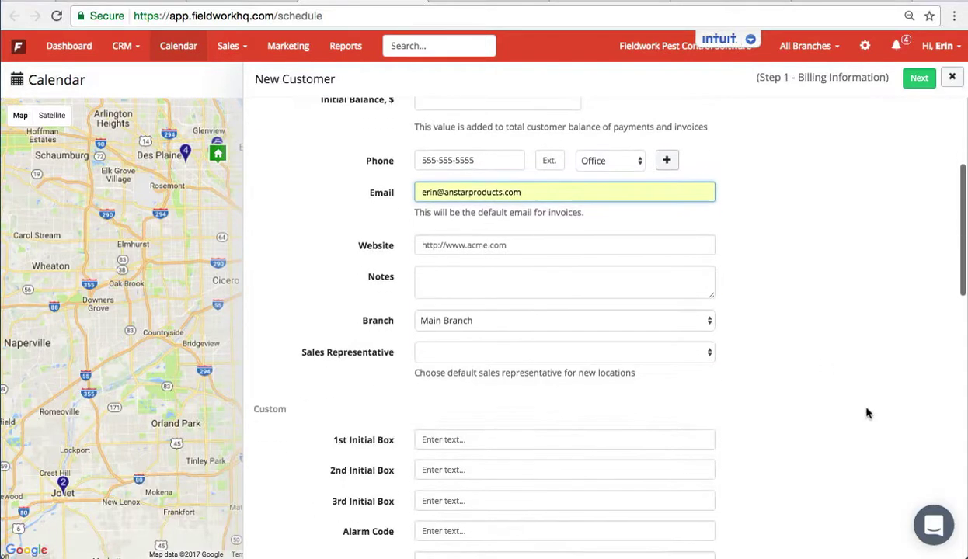
{"action": "scroll", "coordinate": [868, 413], "scroll_direction": "down", "scroll_amount": 3}
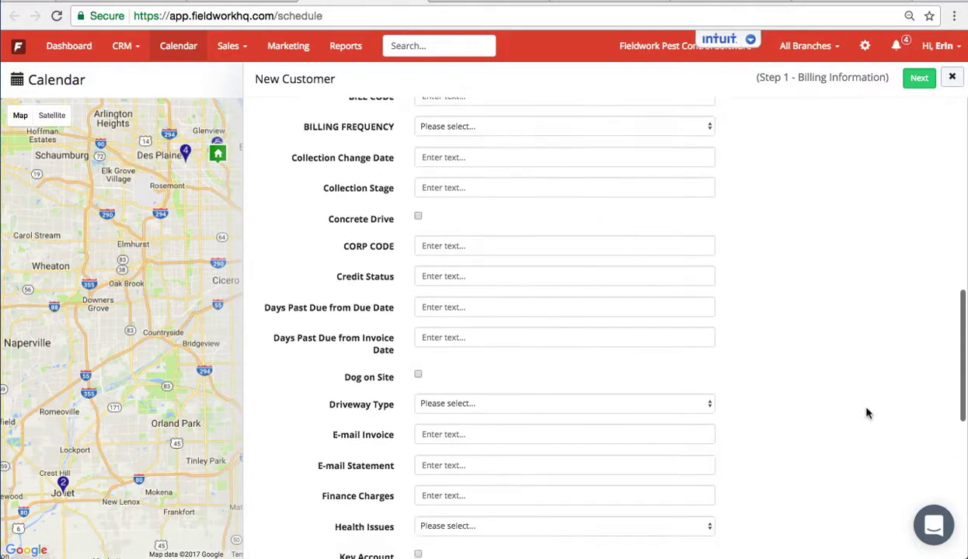
{"action": "scroll", "coordinate": [868, 414], "scroll_direction": "down", "scroll_amount": 2}
{"action": "scroll", "coordinate": [868, 413], "scroll_direction": "down", "scroll_amount": 5}
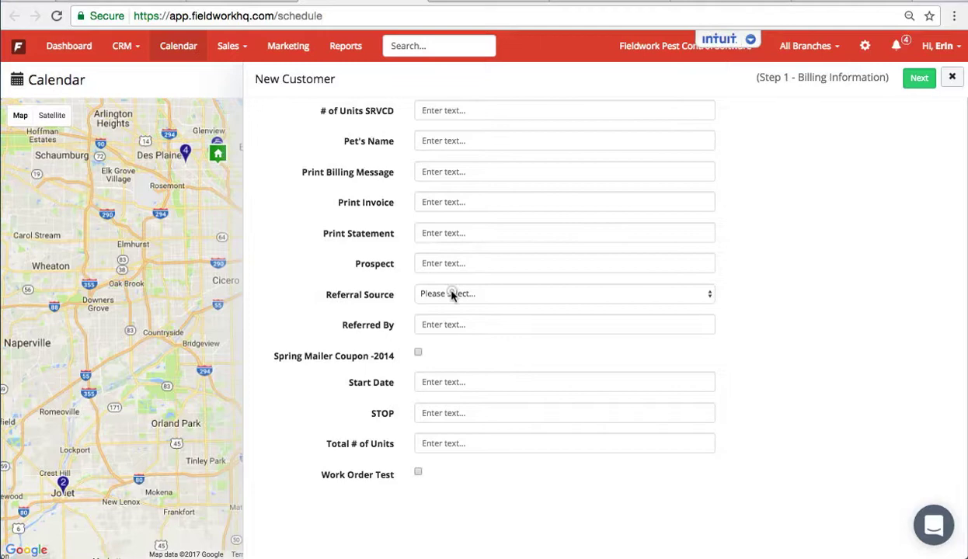
{"action": "left_click", "coordinate": [451, 292]}
{"action": "left_click", "coordinate": [453, 303]}
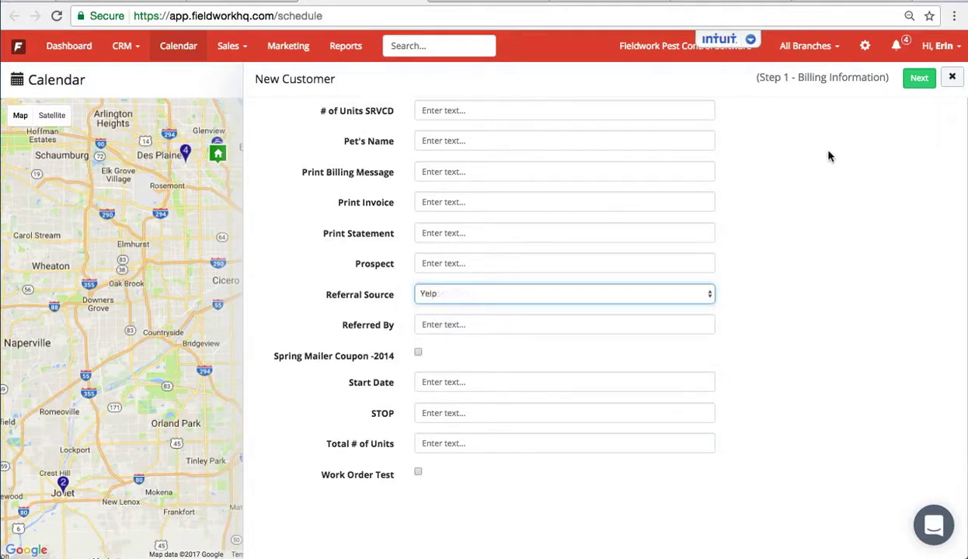
- Give the service location the Health Care property type and save the customer to create a work order
{"action": "left_click", "coordinate": [918, 78]}
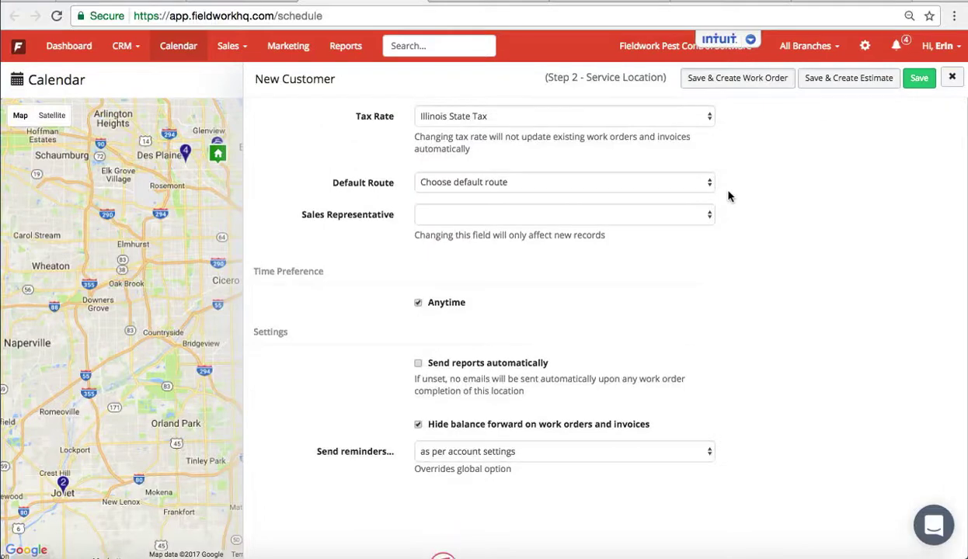
{"action": "scroll", "coordinate": [728, 194], "scroll_direction": "up", "scroll_amount": 10}
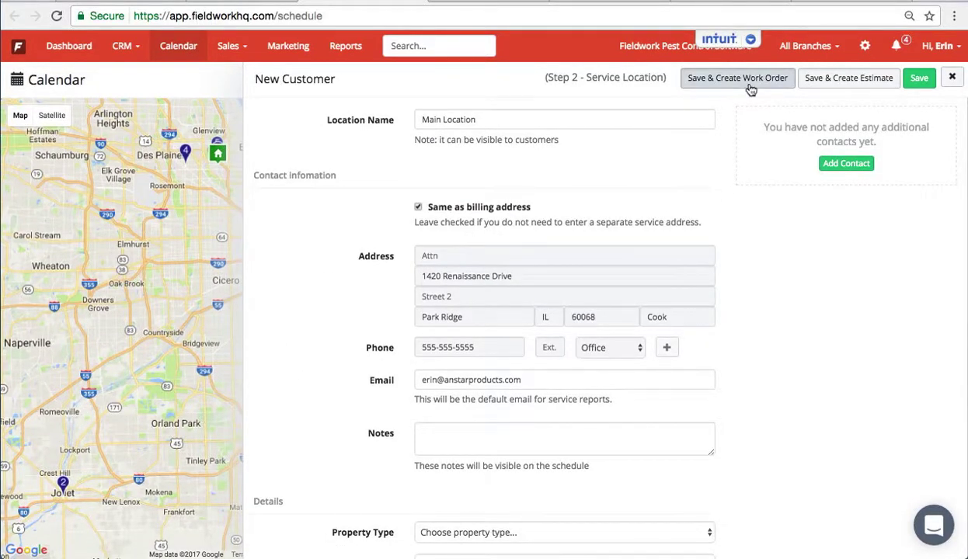
{"action": "scroll", "coordinate": [727, 272], "scroll_direction": "down", "scroll_amount": 3}
{"action": "left_click", "coordinate": [542, 356]}
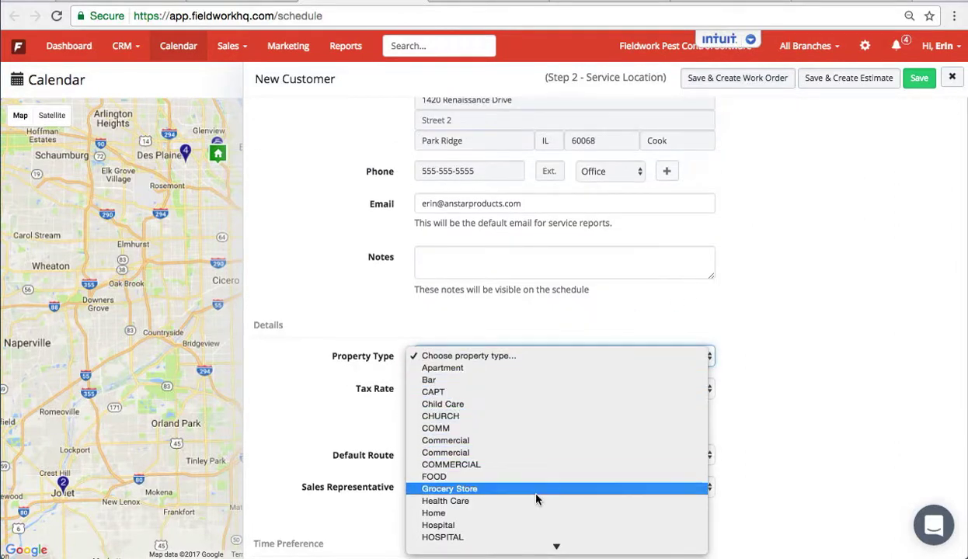
{"action": "scroll", "coordinate": [536, 499], "scroll_direction": "down", "scroll_amount": 3}
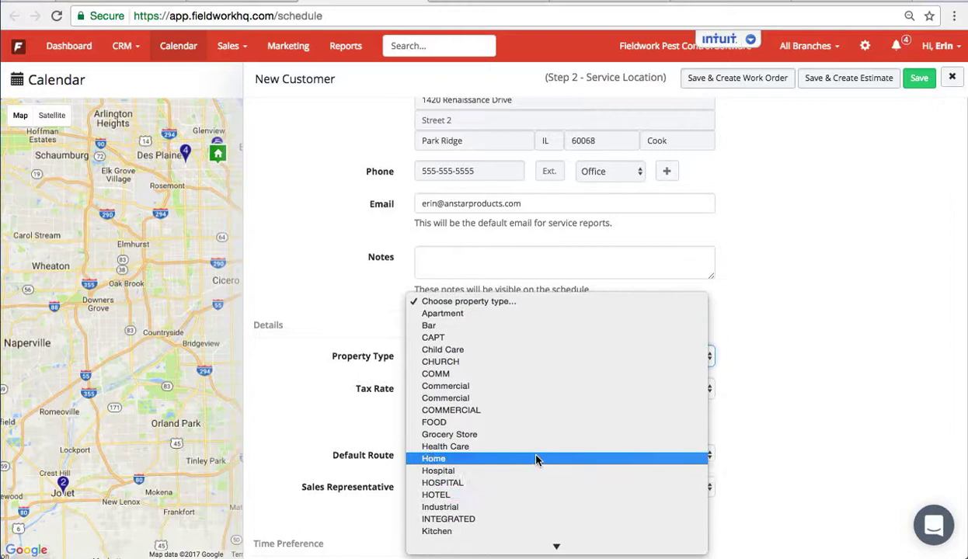
{"action": "left_click", "coordinate": [536, 447]}
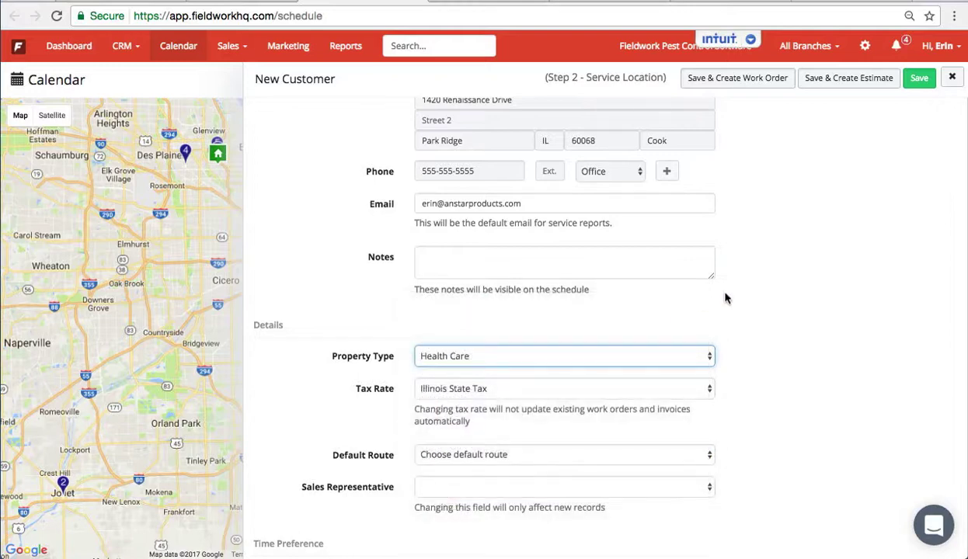
{"action": "scroll", "coordinate": [727, 297], "scroll_direction": "up", "scroll_amount": 3}
{"action": "left_click", "coordinate": [748, 78]}
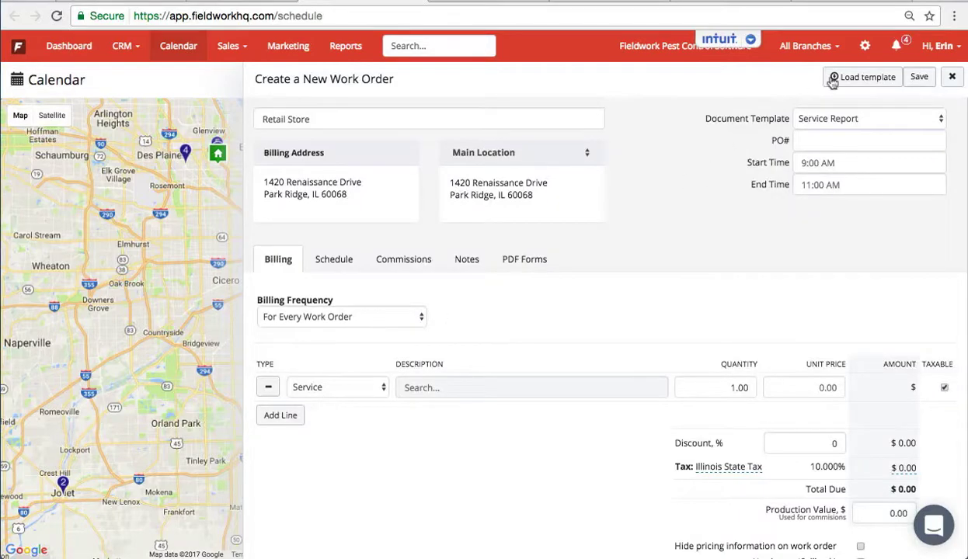
- Fill the work order from the Bedbug Inspection template
{"action": "left_click", "coordinate": [835, 78]}
{"action": "left_click", "coordinate": [343, 198]}
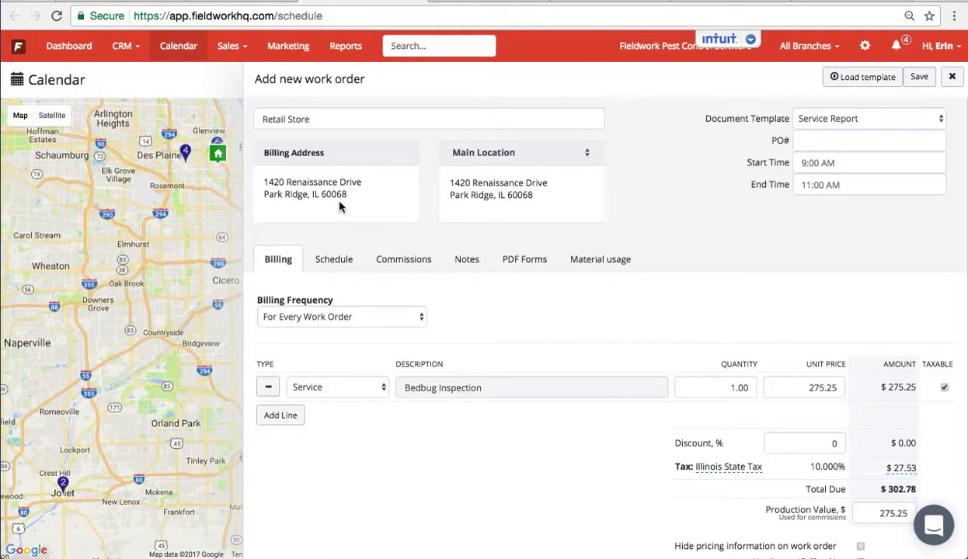
{"action": "scroll", "coordinate": [711, 405], "scroll_direction": "down", "scroll_amount": 2}
{"action": "scroll", "coordinate": [639, 481], "scroll_direction": "up", "scroll_amount": 2}
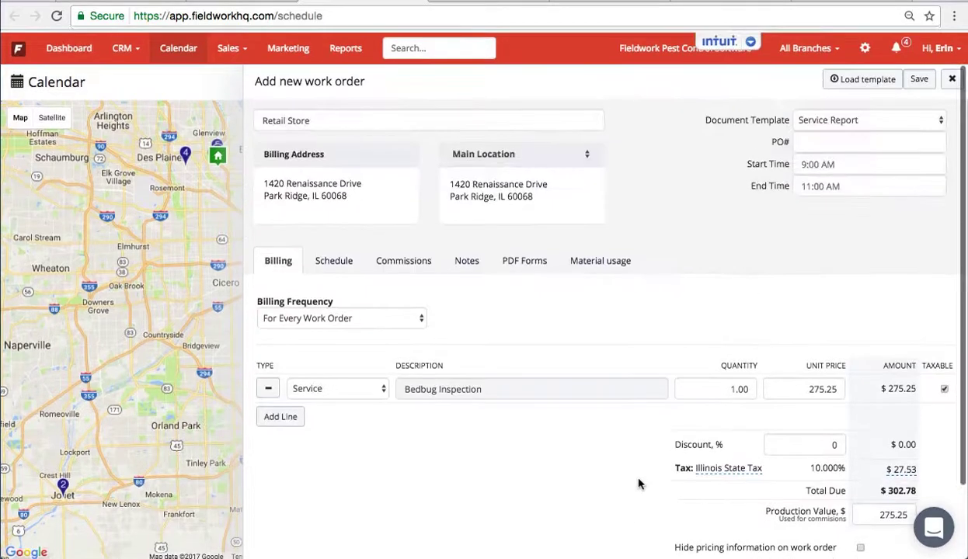
- Compare the suggested route slots and assign FW Admin on 03/15/2017
{"action": "left_click", "coordinate": [332, 261]}
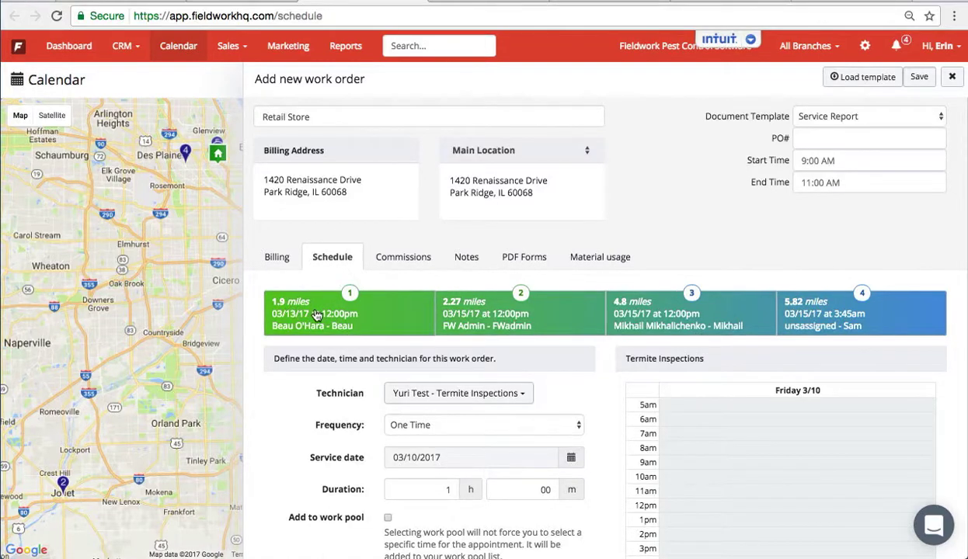
{"action": "scroll", "coordinate": [412, 410], "scroll_direction": "down", "scroll_amount": 1}
{"action": "scroll", "coordinate": [411, 409], "scroll_direction": "down", "scroll_amount": 3}
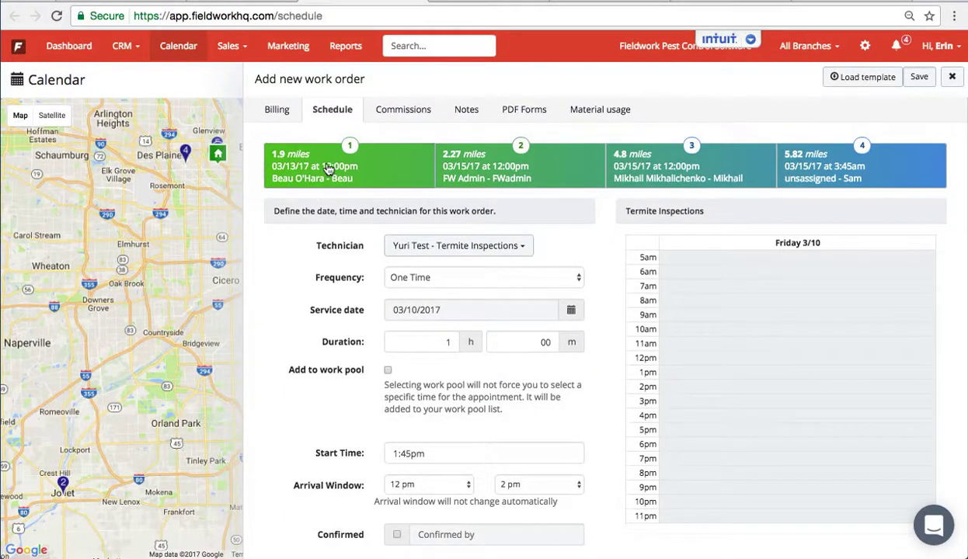
{"action": "left_click", "coordinate": [328, 169]}
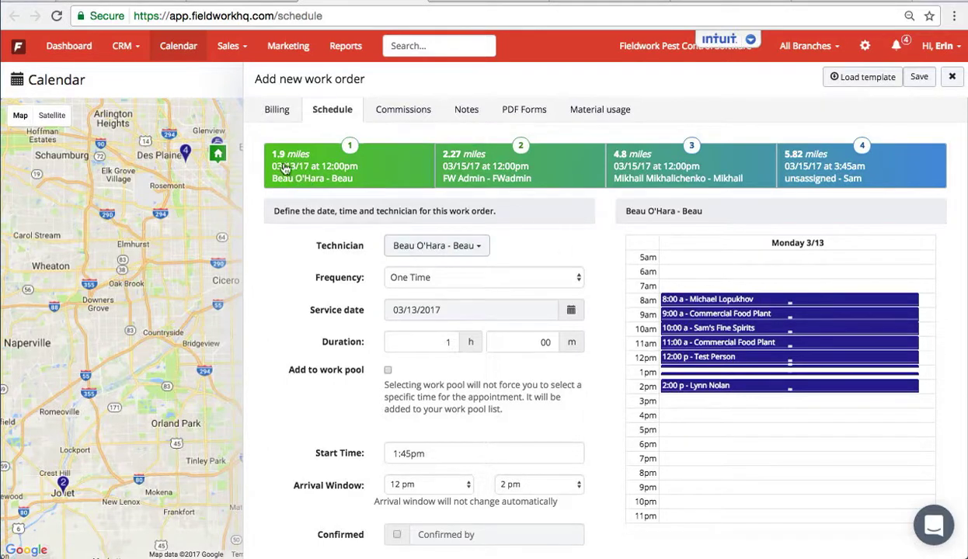
{"action": "left_click", "coordinate": [464, 170]}
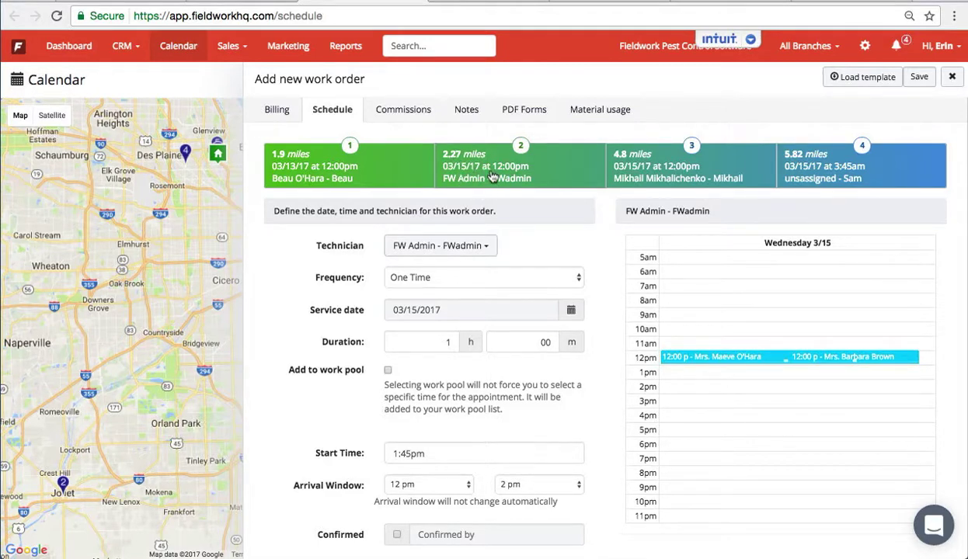
{"action": "left_click", "coordinate": [658, 171]}
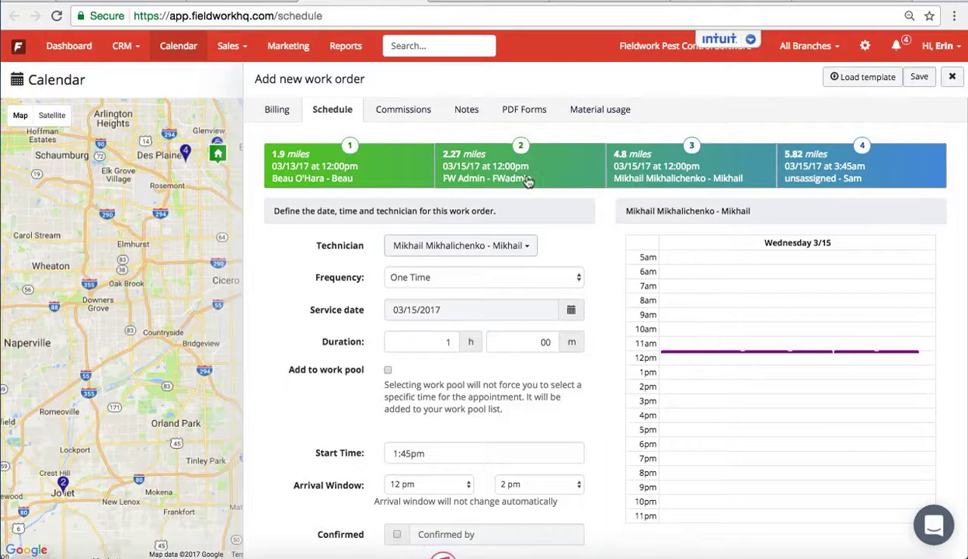
{"action": "left_click", "coordinate": [319, 167]}
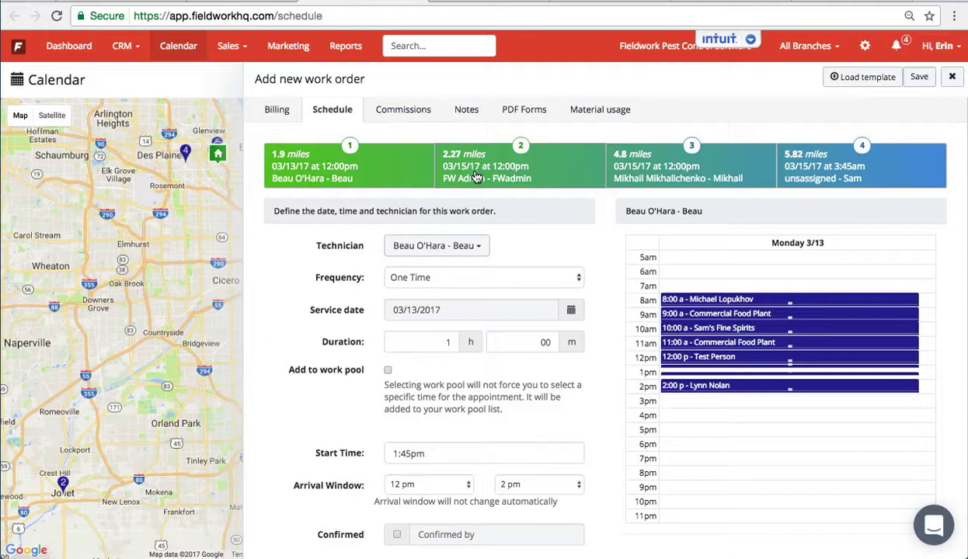
{"action": "left_click", "coordinate": [476, 178]}
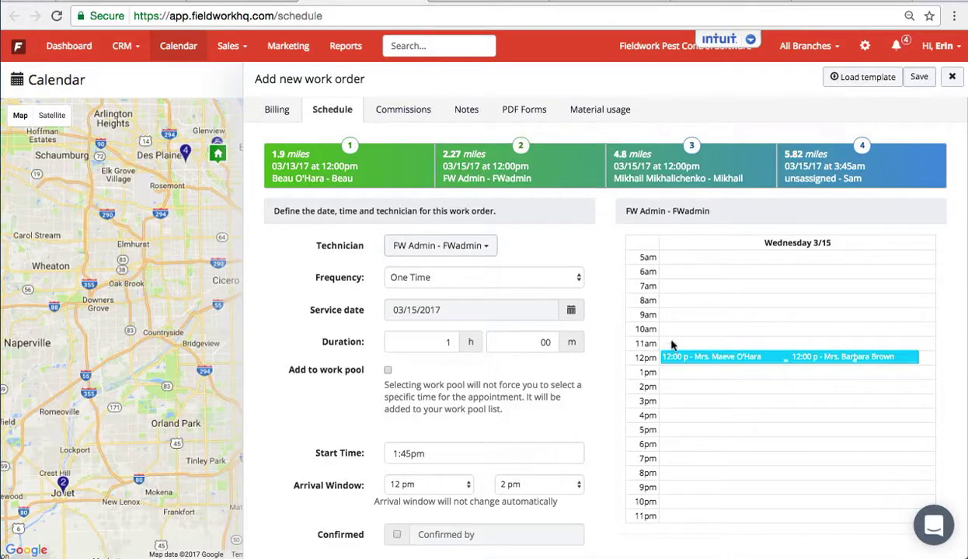
- Add the order to the work pool and save it
{"action": "scroll", "coordinate": [686, 373], "scroll_direction": "down", "scroll_amount": 2}
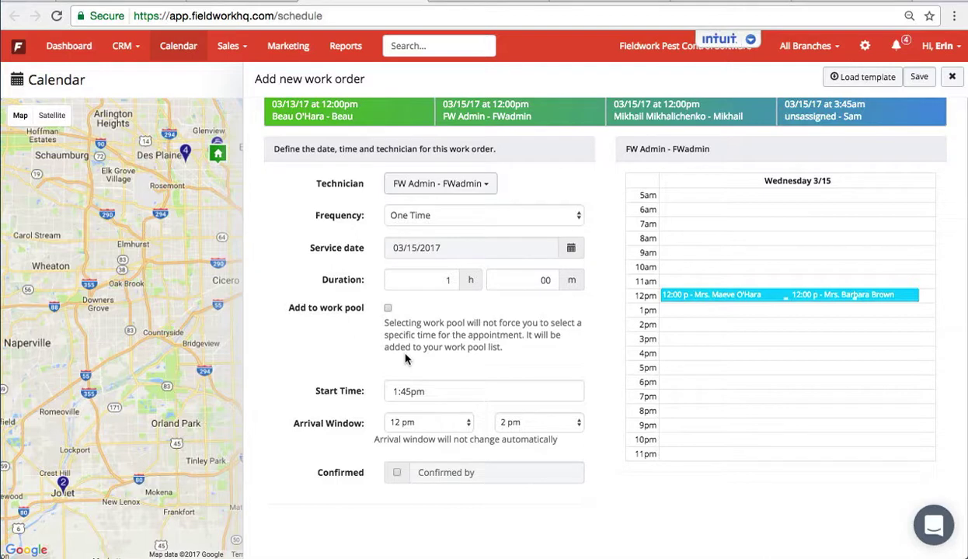
{"action": "left_click", "coordinate": [387, 308]}
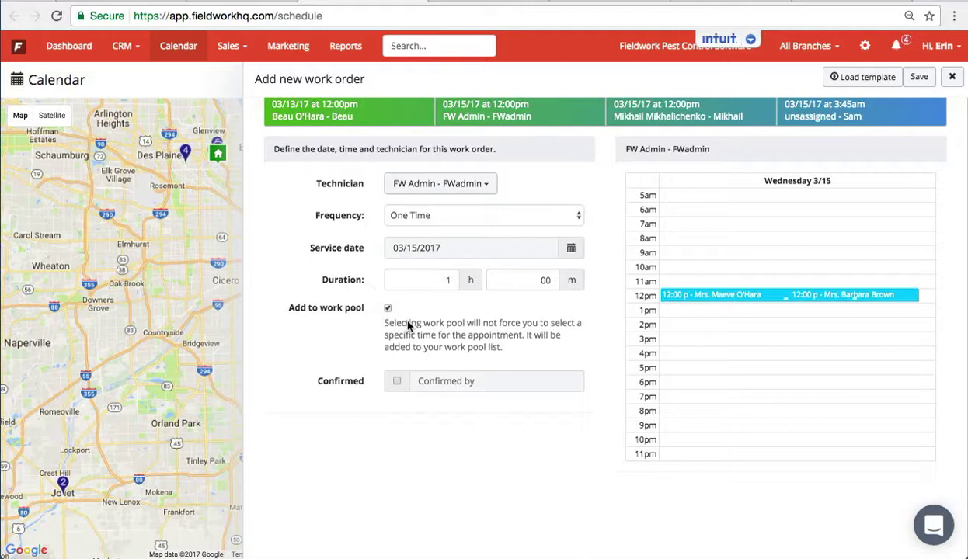
{"action": "scroll", "coordinate": [409, 324], "scroll_direction": "up", "scroll_amount": 3}
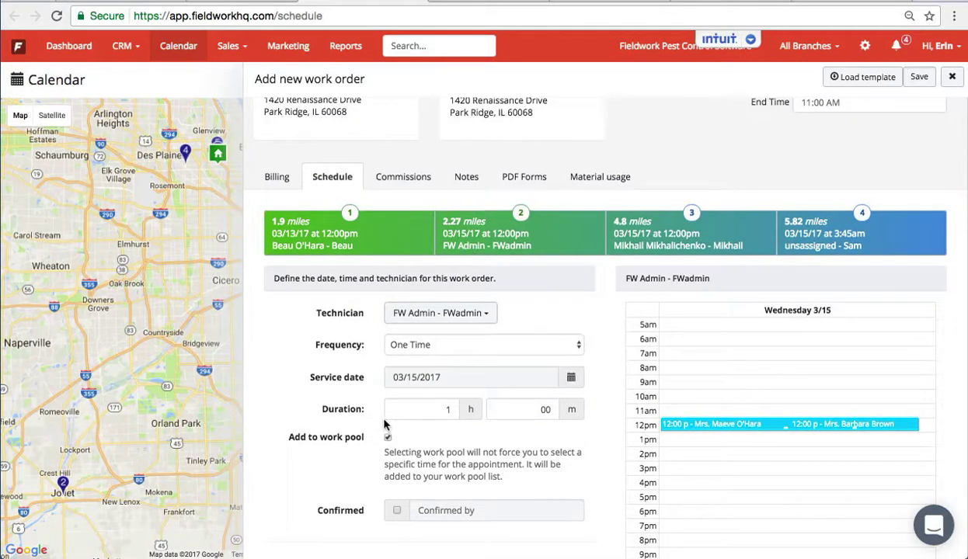
{"action": "left_click", "coordinate": [918, 78]}
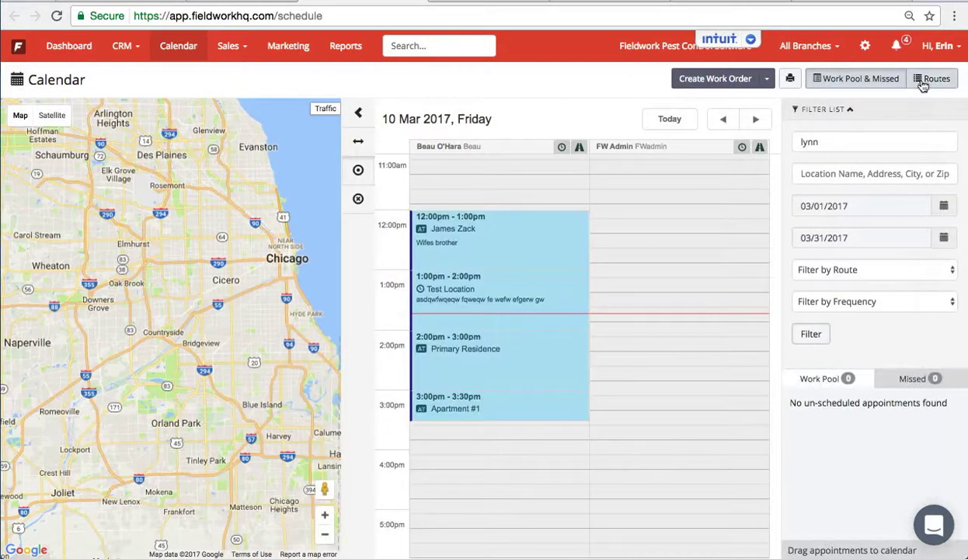
- Reload the calendar, show the map, and open the Work Pool & Missed list
{"action": "left_click", "coordinate": [58, 16]}
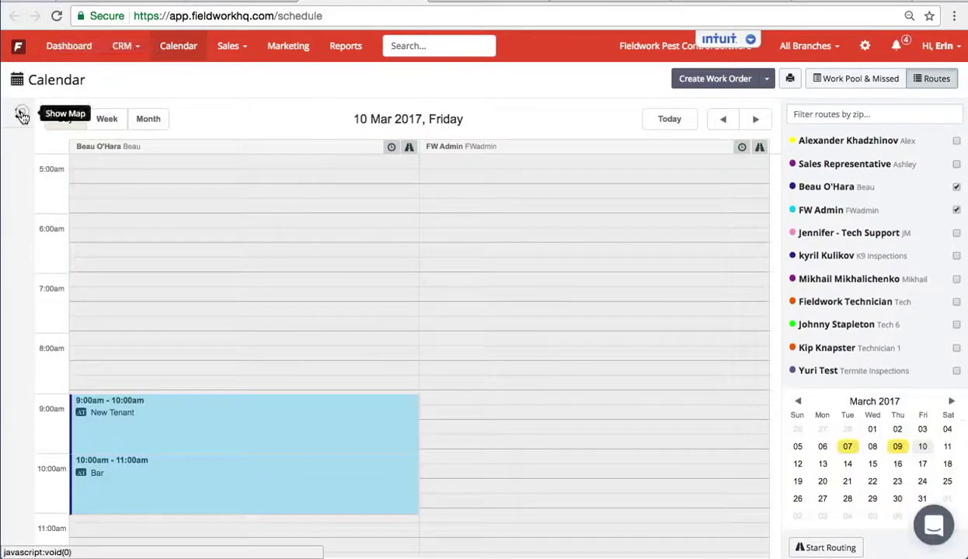
{"action": "left_click", "coordinate": [18, 113]}
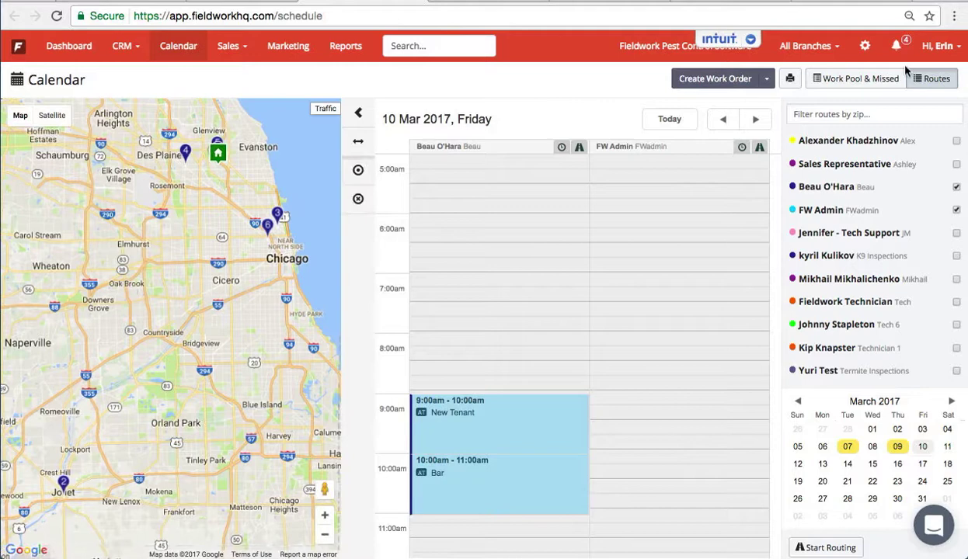
{"action": "left_click", "coordinate": [857, 79]}
- Filter the work pool by customer name 'retail' to show only Retail Store
{"action": "left_click", "coordinate": [828, 110]}
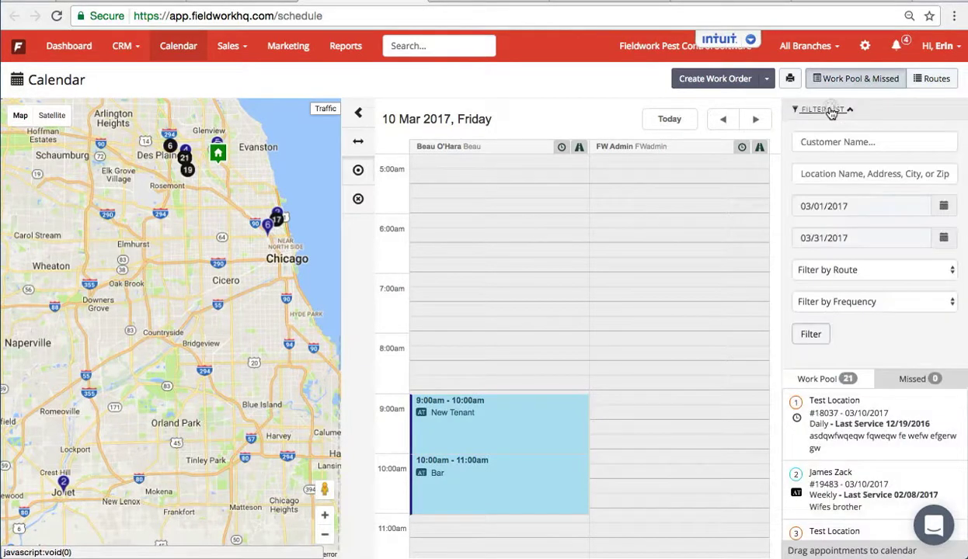
{"action": "left_click", "coordinate": [825, 144]}
{"action": "type", "text": "e"}
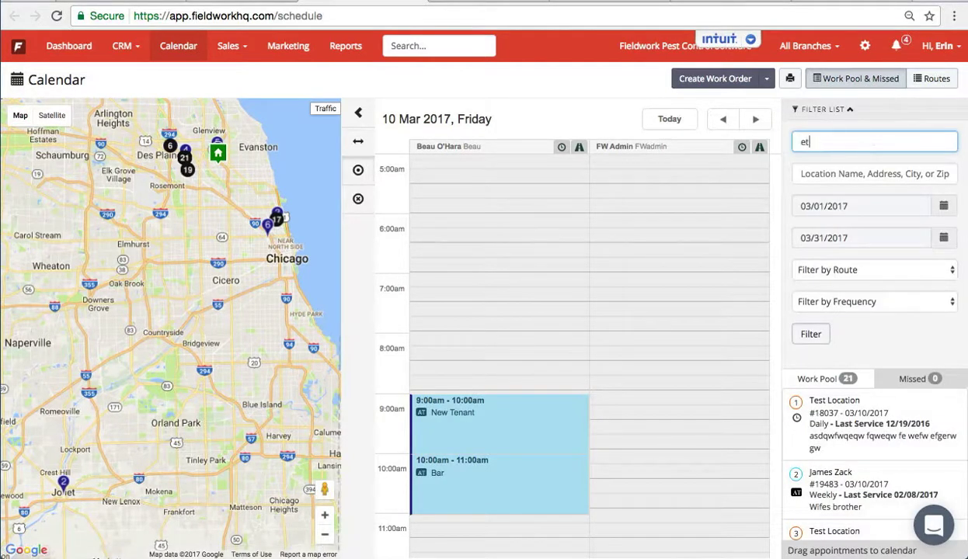
{"action": "type", "text": "t"}
{"action": "key", "text": "BackSpace"}
{"action": "key", "text": "BackSpace"}
{"action": "type", "text": "retail"}
{"action": "left_click", "coordinate": [818, 332]}
{"action": "mouse_move", "coordinate": [876, 439]}
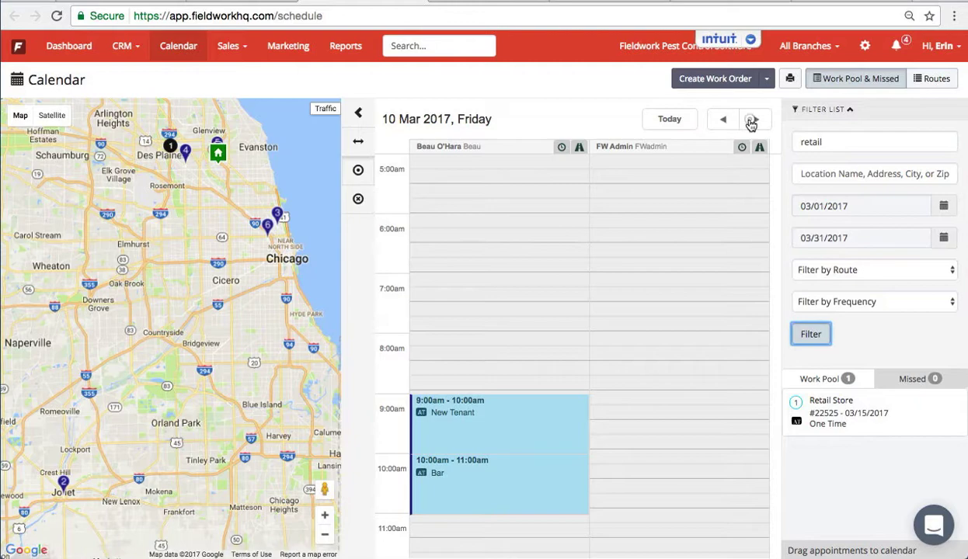
- Browse the calendar days from 13 to 15 Mar, then settle on Tuesday 14 Mar
{"action": "left_click", "coordinate": [751, 122]}
{"action": "left_click", "coordinate": [752, 121]}
{"action": "left_click", "coordinate": [751, 121]}
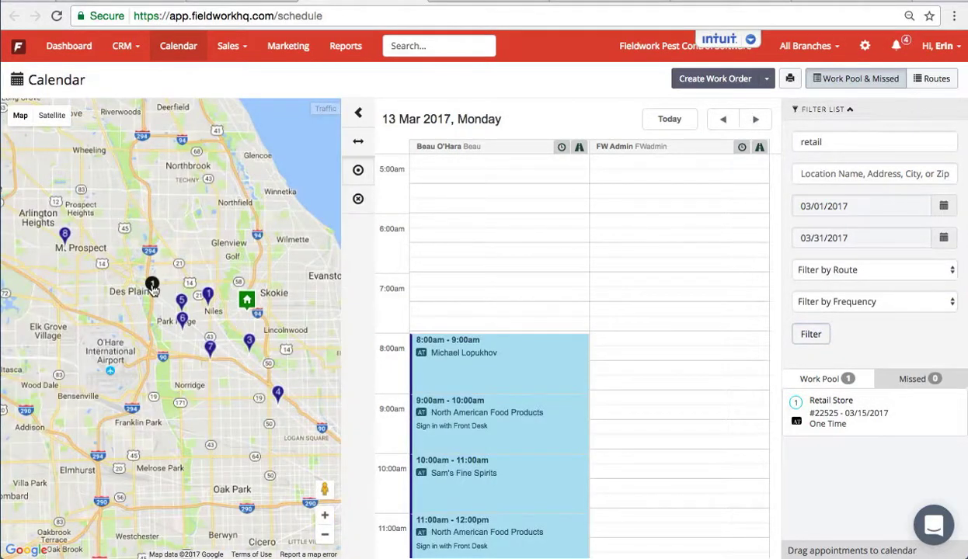
{"action": "left_click", "coordinate": [755, 120]}
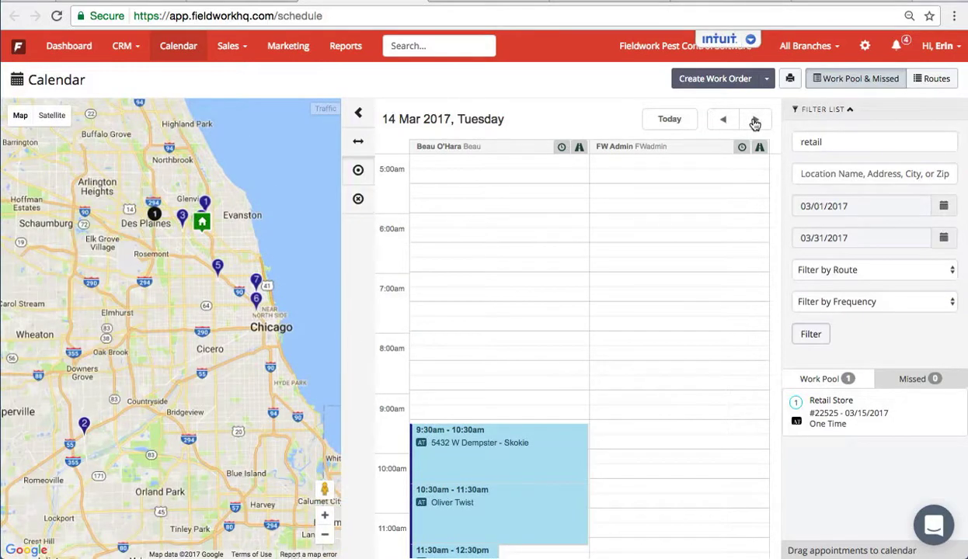
{"action": "left_click", "coordinate": [755, 121]}
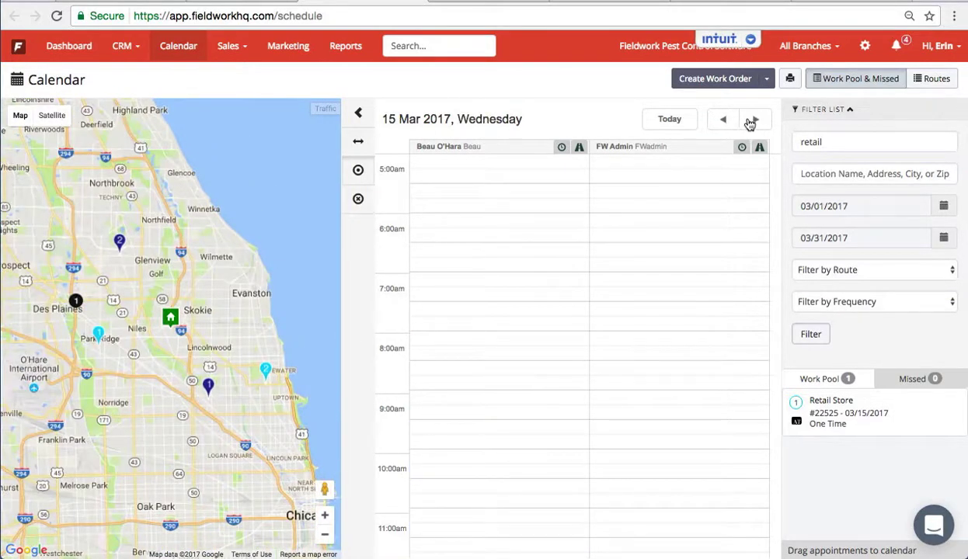
{"action": "left_click", "coordinate": [719, 121]}
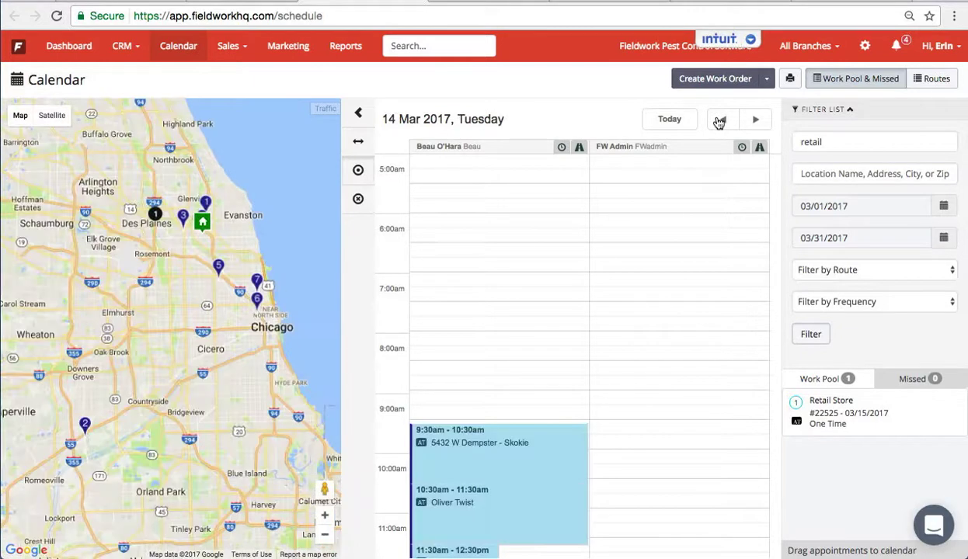
{"action": "left_click", "coordinate": [719, 121]}
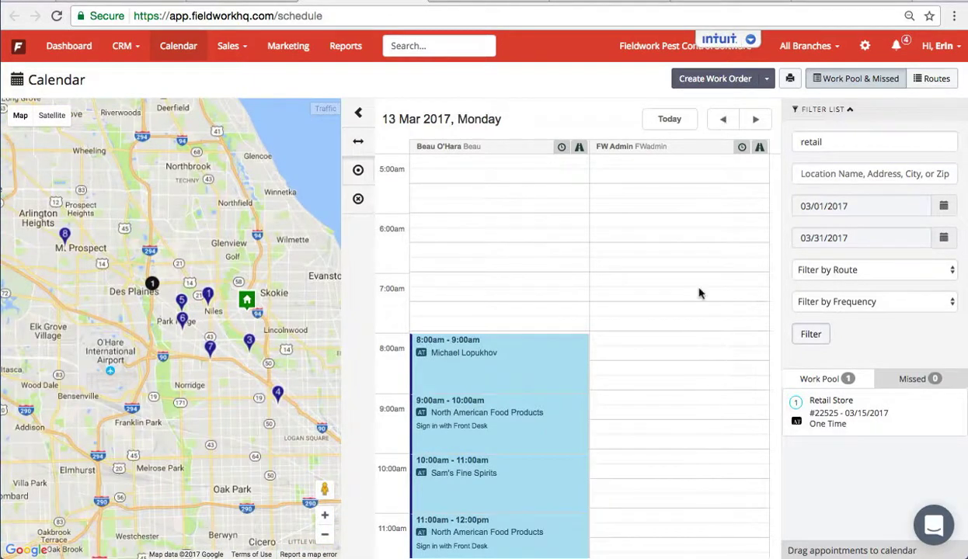
{"action": "scroll", "coordinate": [698, 293], "scroll_direction": "down", "scroll_amount": 10}
{"action": "scroll", "coordinate": [698, 293], "scroll_direction": "up", "scroll_amount": 7}
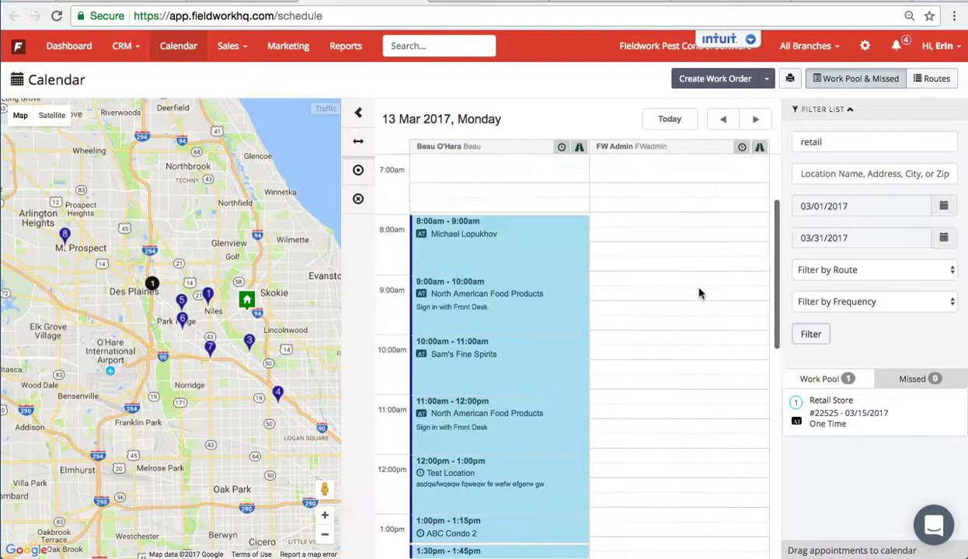
{"action": "scroll", "coordinate": [698, 293], "scroll_direction": "up", "scroll_amount": 1}
{"action": "left_click", "coordinate": [755, 120]}
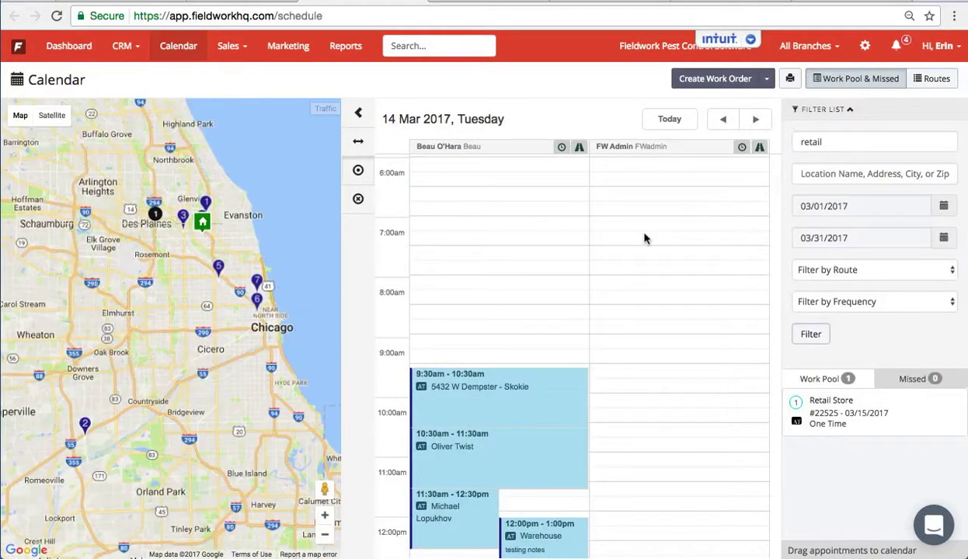
{"action": "scroll", "coordinate": [644, 239], "scroll_direction": "down", "scroll_amount": 7}
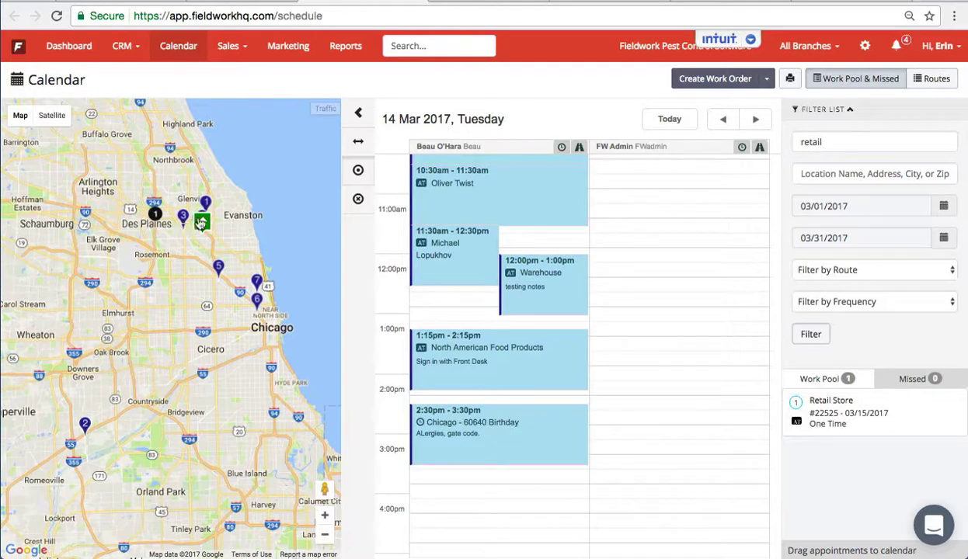
{"action": "scroll", "coordinate": [479, 272], "scroll_direction": "up", "scroll_amount": 2}
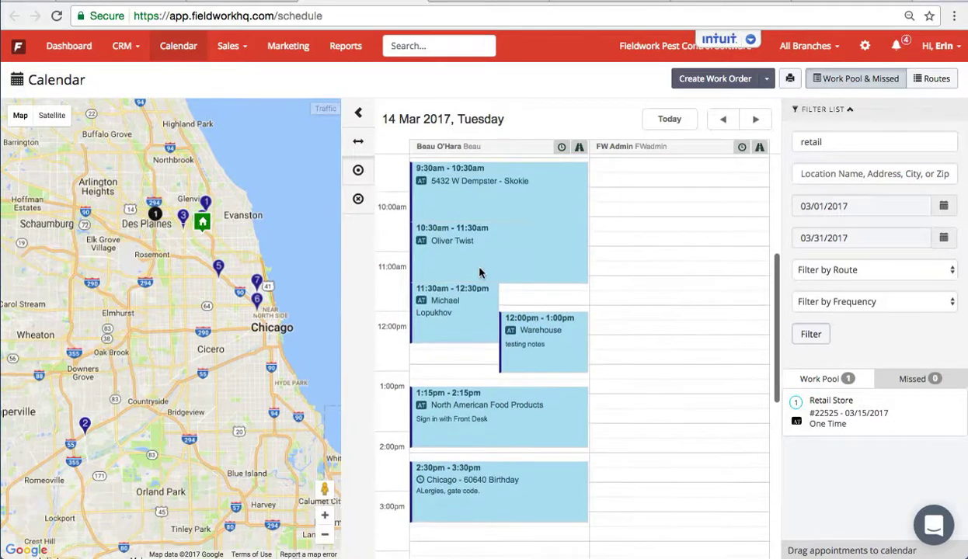
- Open and close the details of the 11:30am appointment on 14 Mar
{"action": "left_click", "coordinate": [470, 321]}
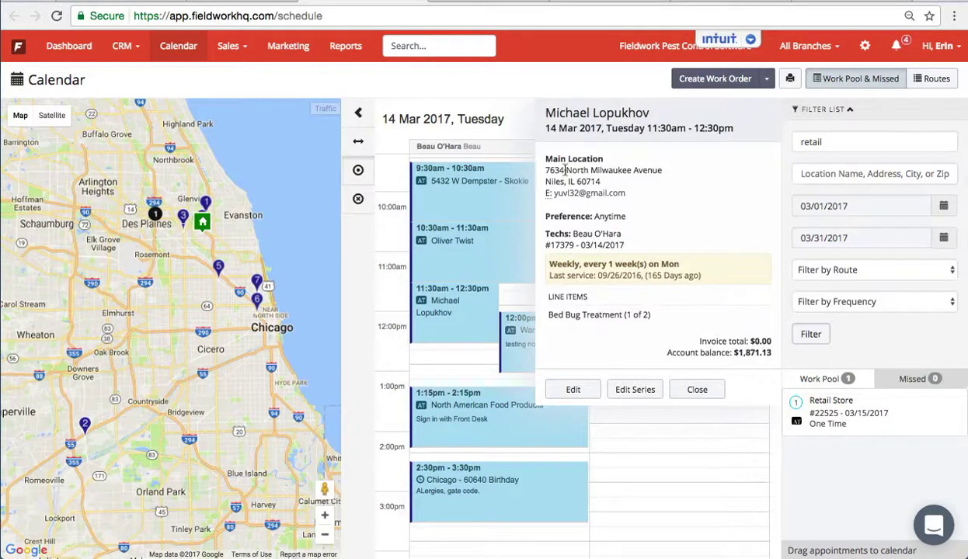
{"action": "left_click", "coordinate": [697, 389]}
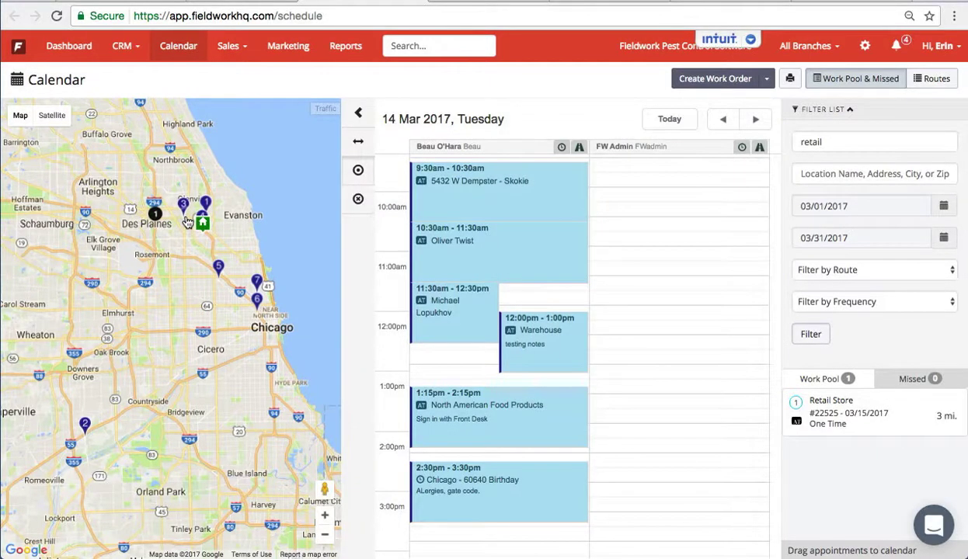
{"action": "mouse_move", "coordinate": [944, 419]}
- Go back to 13 Mar, then advance day by day to Thursday 16 Mar
{"action": "left_click", "coordinate": [728, 123]}
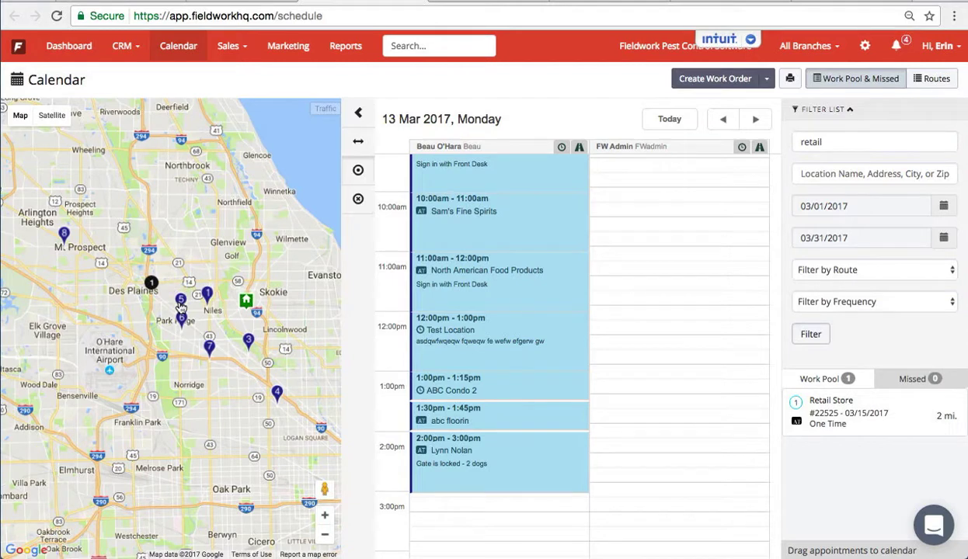
{"action": "mouse_move", "coordinate": [908, 418]}
{"action": "left_click", "coordinate": [763, 124]}
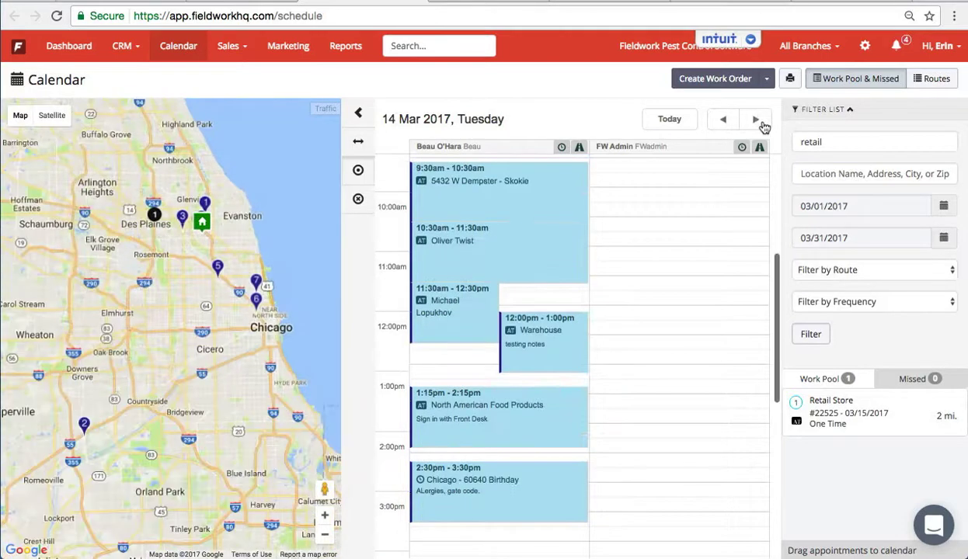
{"action": "left_click", "coordinate": [763, 124]}
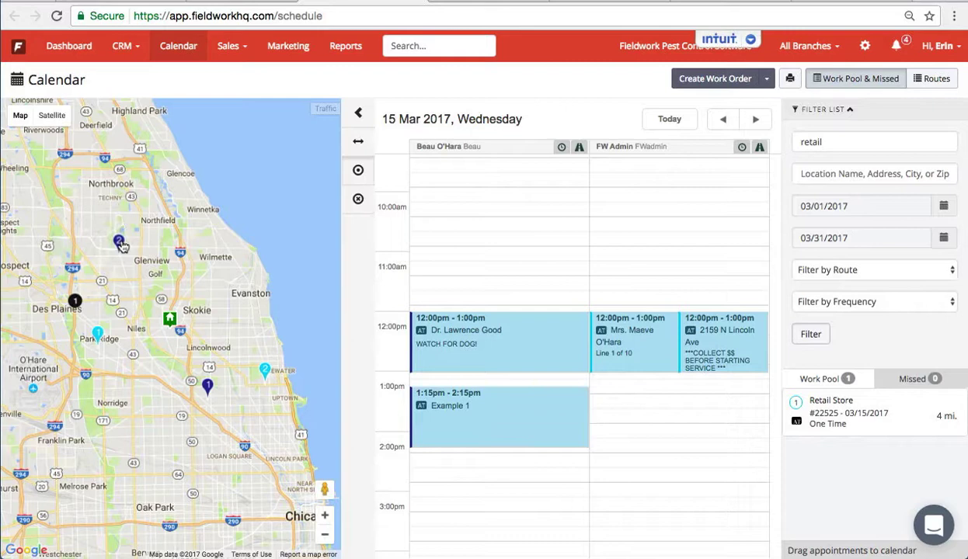
{"action": "left_click", "coordinate": [754, 124]}
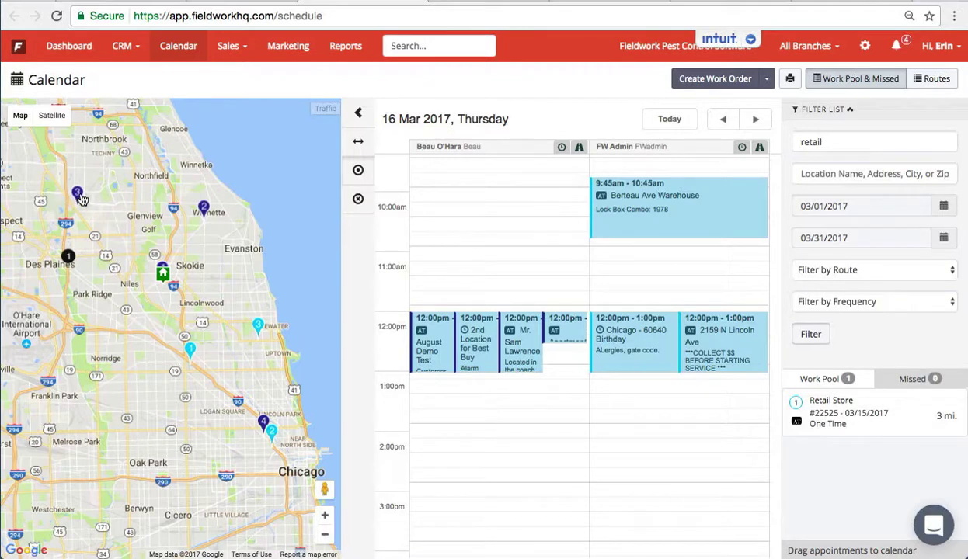
{"action": "mouse_move", "coordinate": [928, 415]}
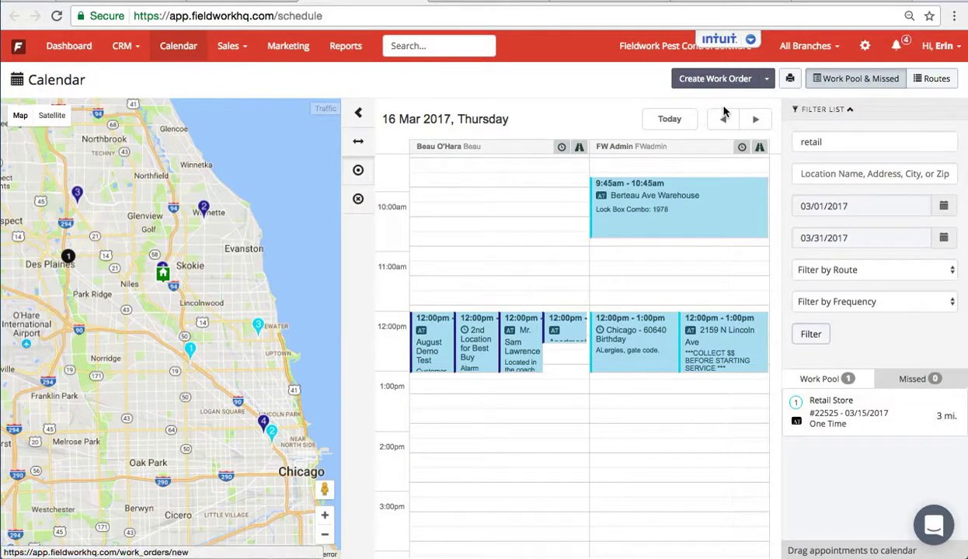
- Drag the Retail Store card into FW Admin's column at 10:45am on 16 Mar
{"action": "mouse_move", "coordinate": [813, 407]}
{"action": "left_click_drag", "start_coordinate": [813, 408], "coordinate": [593, 247]}
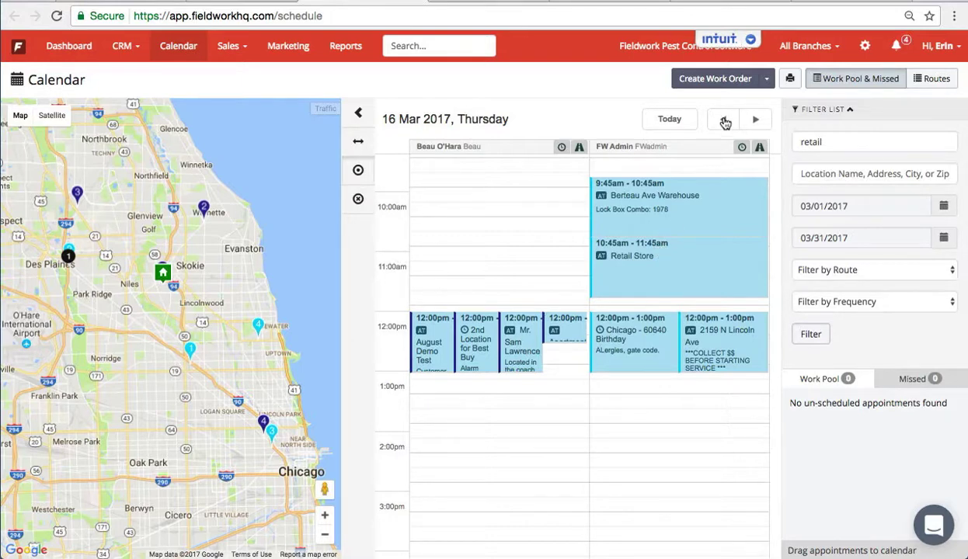
- Start a new work order for customer Retail Store
{"action": "left_click", "coordinate": [716, 80]}
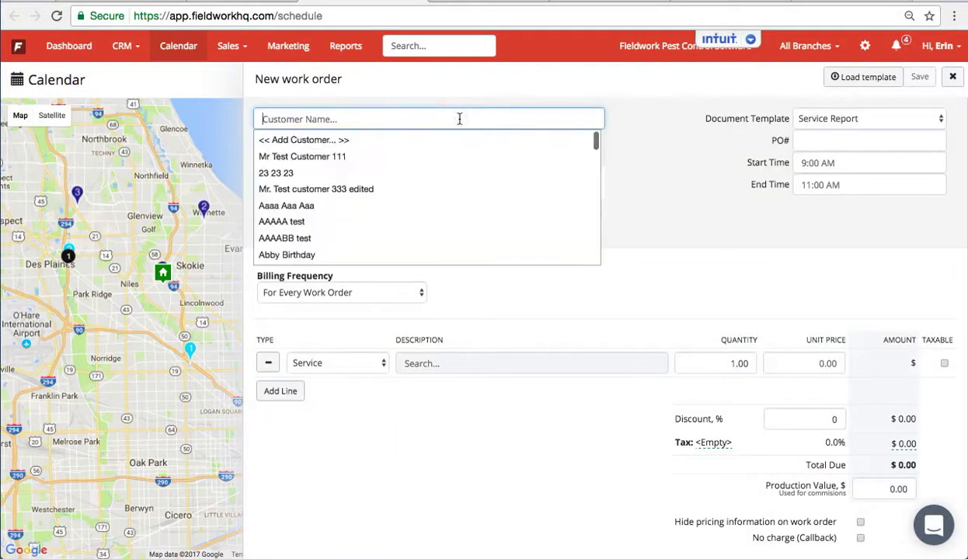
{"action": "type", "text": "ret"}
{"action": "key", "text": "Down"}
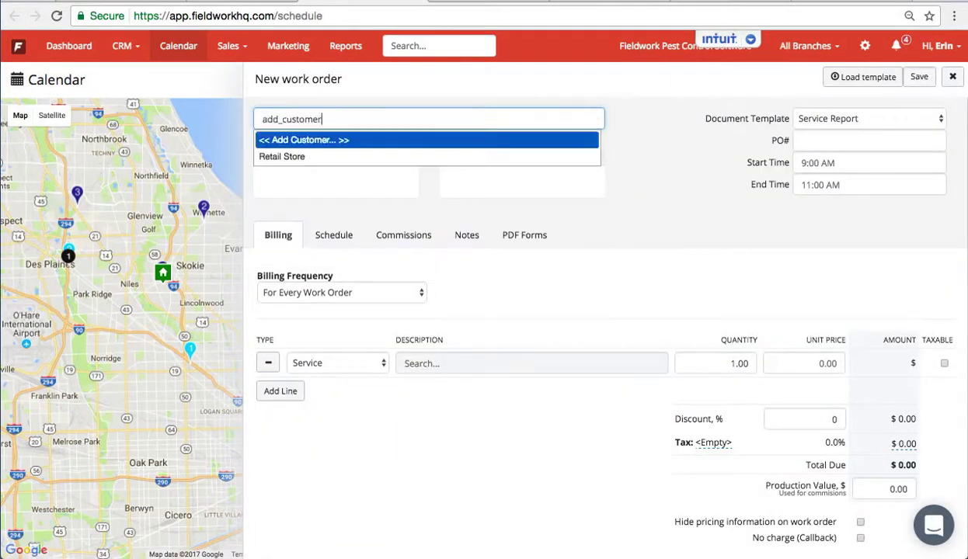
{"action": "key", "text": "Down"}
{"action": "key", "text": "Return"}
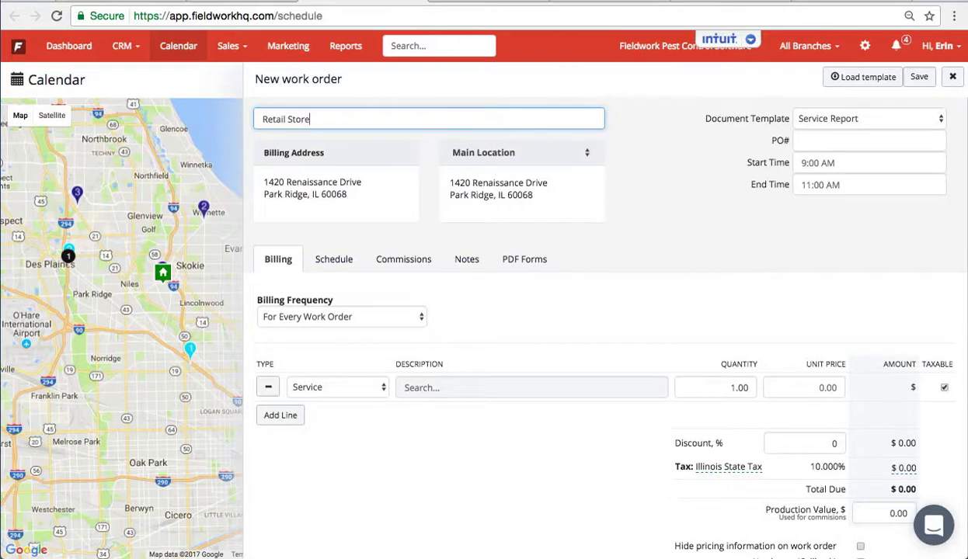
- Schedule it on the nearest route slot, 03/13/17
{"action": "left_click", "coordinate": [322, 260]}
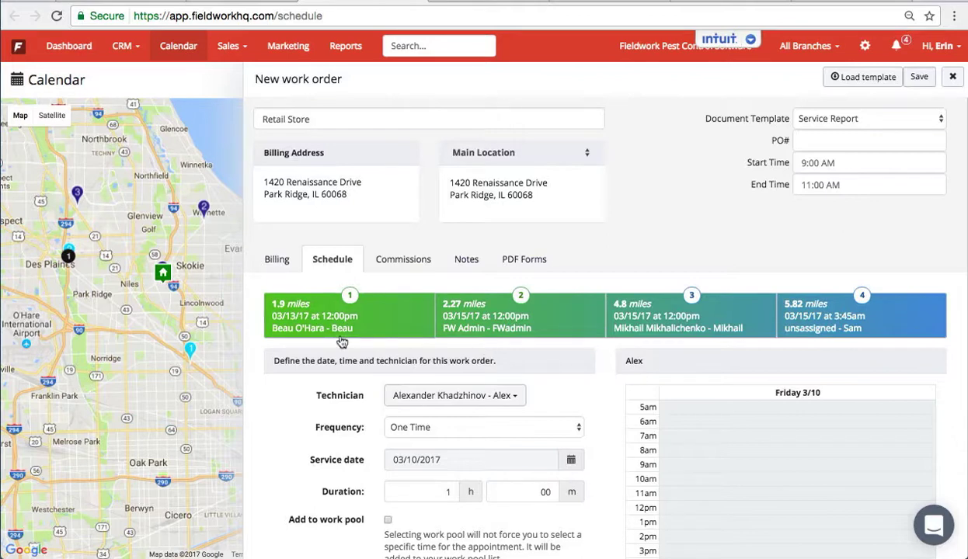
{"action": "scroll", "coordinate": [342, 326], "scroll_direction": "down", "scroll_amount": 1}
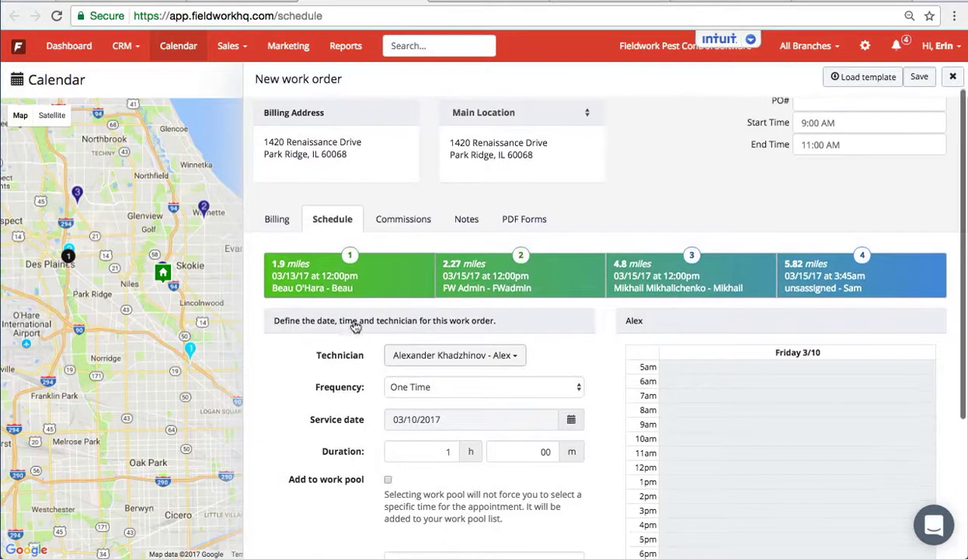
{"action": "left_click", "coordinate": [338, 286]}
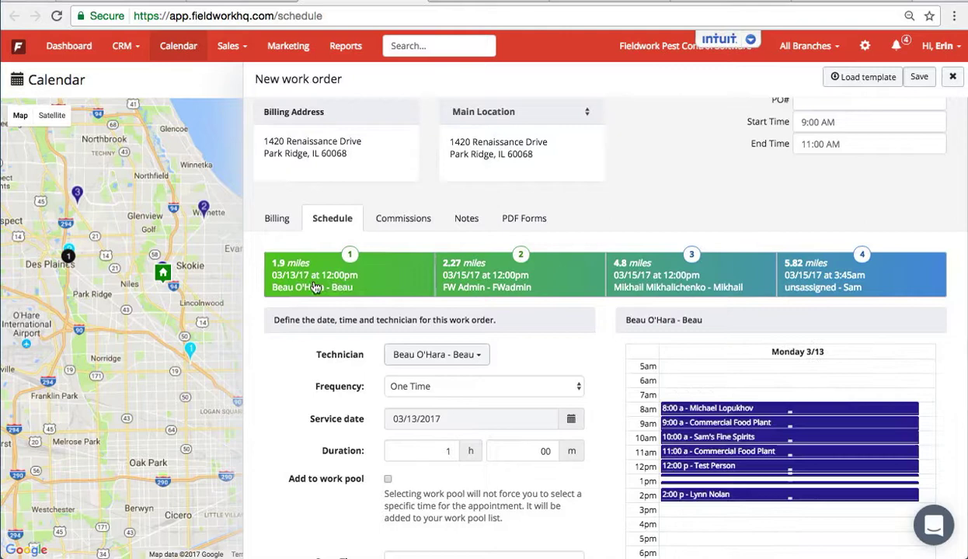
{"action": "scroll", "coordinate": [295, 256], "scroll_direction": "up", "scroll_amount": 1}
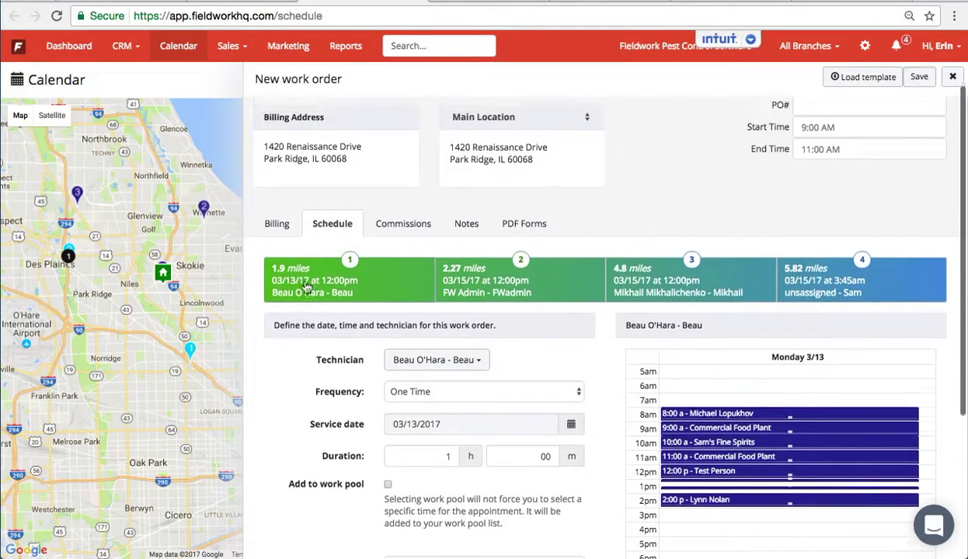
- Set the billing service line to Bed Bug Treatment (1 of 2)
{"action": "left_click", "coordinate": [278, 227]}
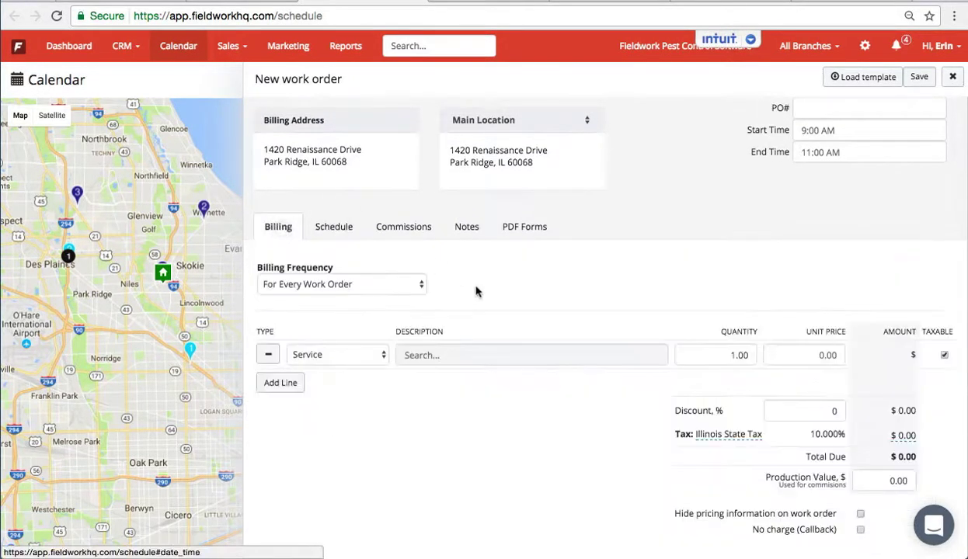
{"action": "left_click", "coordinate": [445, 354]}
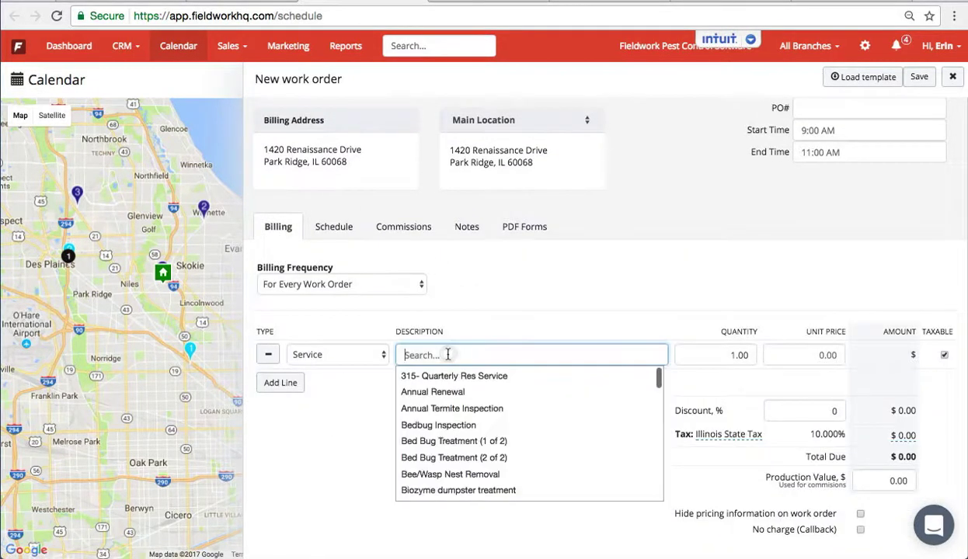
{"action": "left_click", "coordinate": [454, 441]}
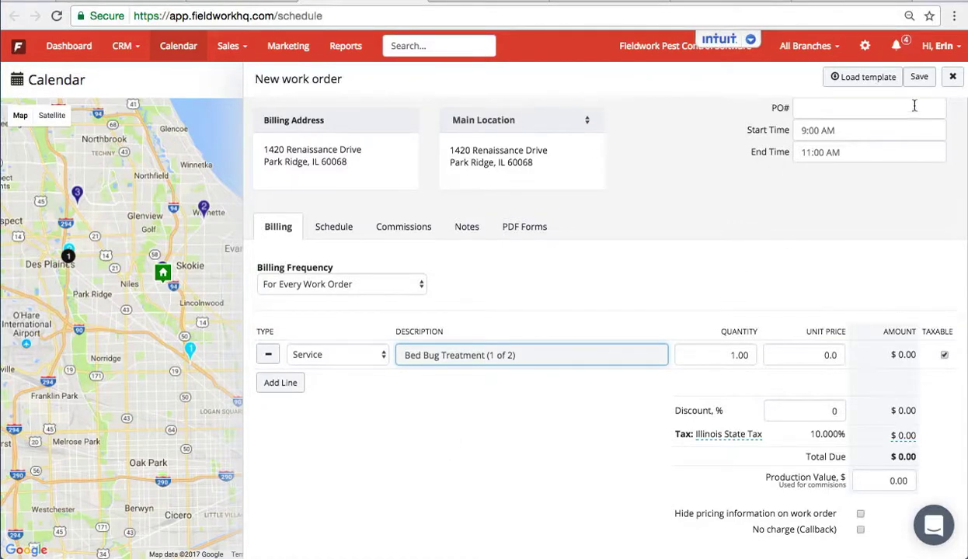